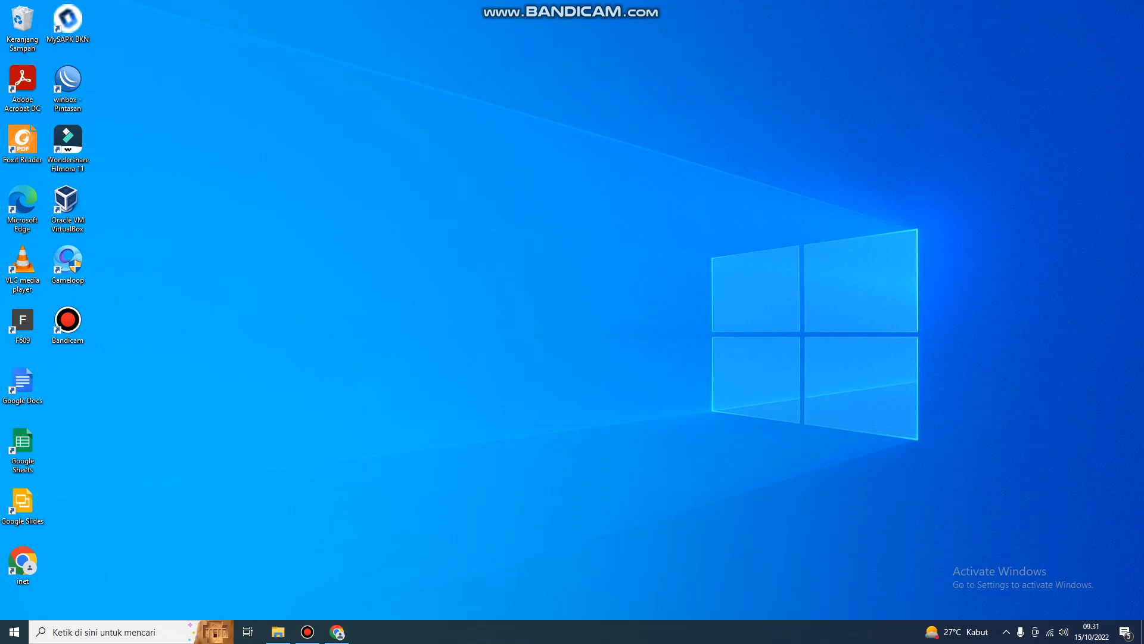
- Check which Wi-Fi network the computer is connected to
{"action": "left_click", "coordinate": [1050, 631]}
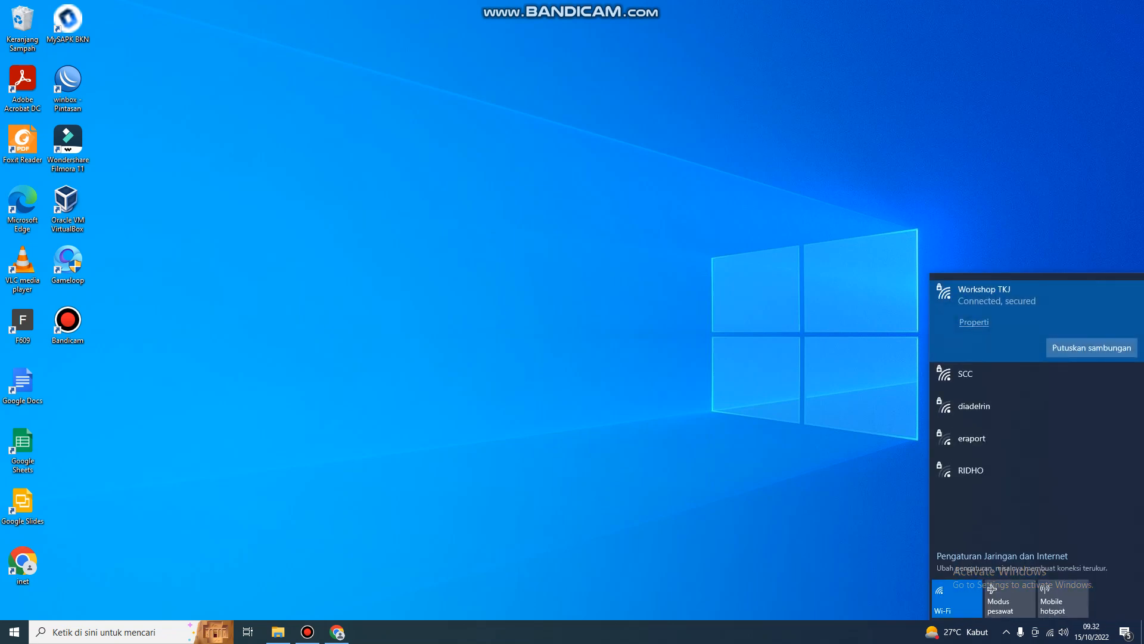
{"action": "right_click", "coordinate": [503, 93]}
{"action": "left_click", "coordinate": [525, 123]}
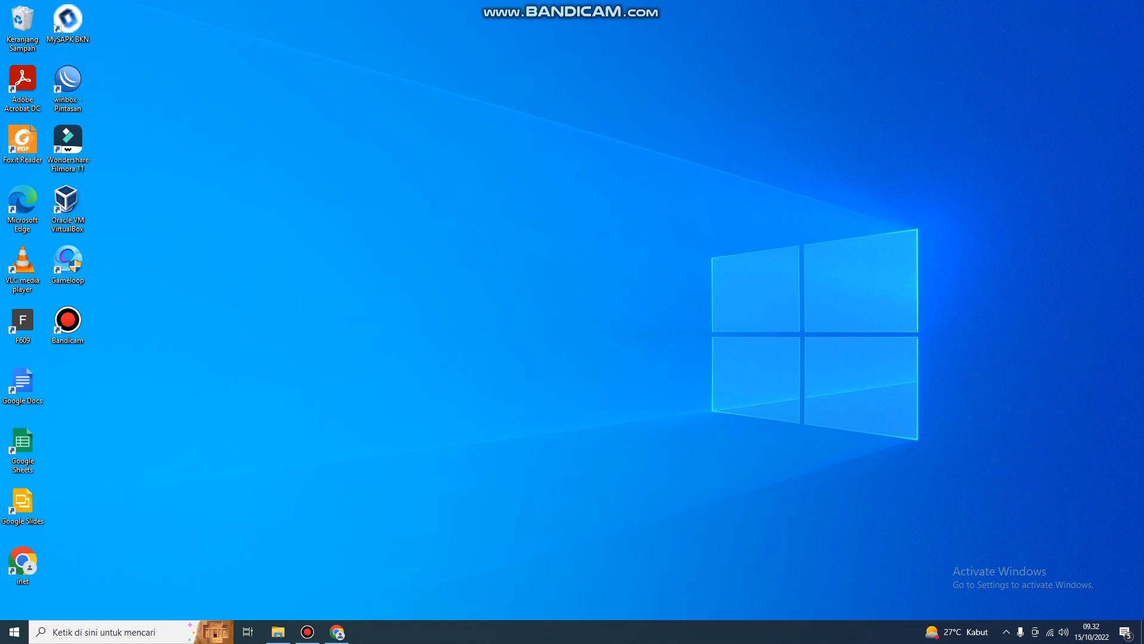
{"action": "right_click", "coordinate": [529, 209]}
{"action": "left_click", "coordinate": [562, 244]}
{"action": "right_click", "coordinate": [329, 333]}
{"action": "left_click", "coordinate": [358, 368]}
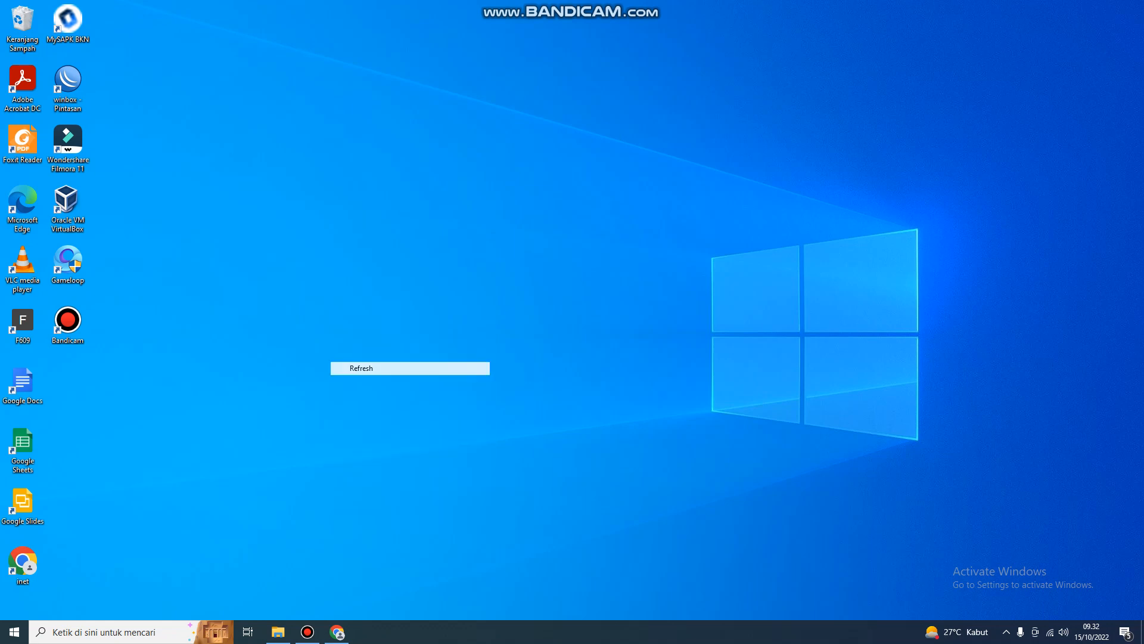
{"action": "right_click", "coordinate": [346, 344]}
{"action": "left_click", "coordinate": [378, 379]}
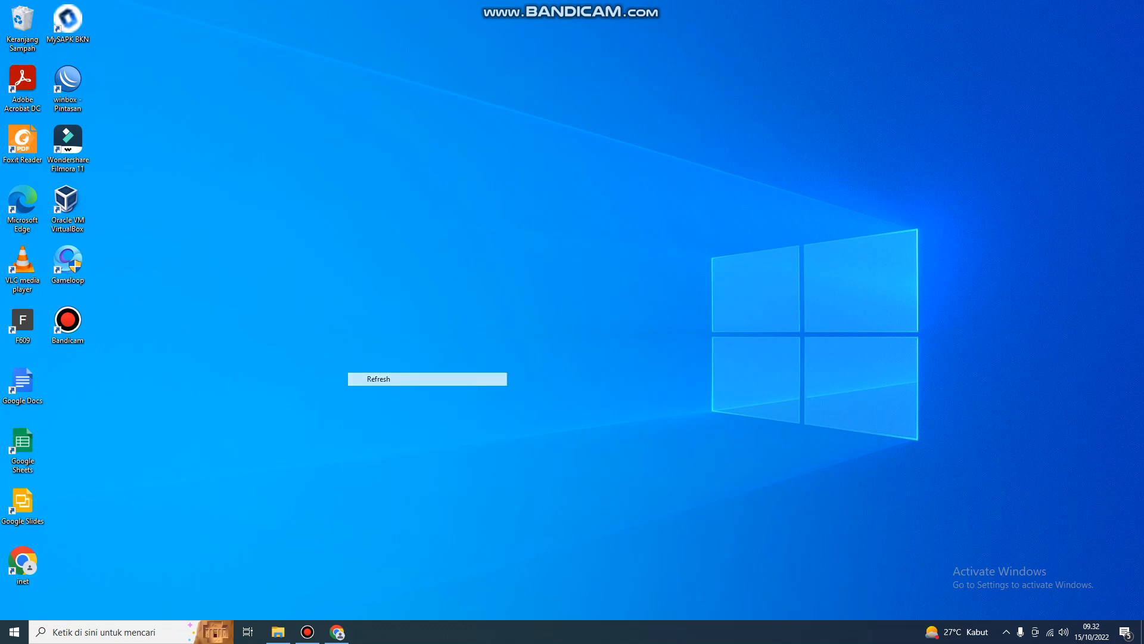
- Switch to File Explorer and open the local disk D: from This PC
{"action": "mouse_move", "coordinate": [277, 632]}
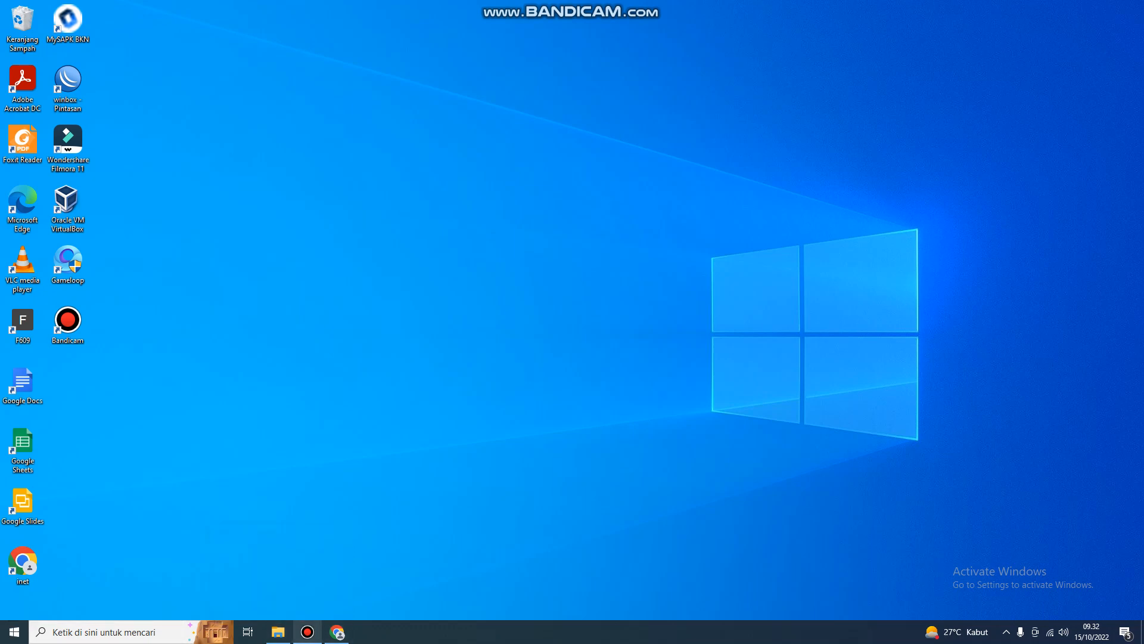
{"action": "left_click", "coordinate": [277, 632]}
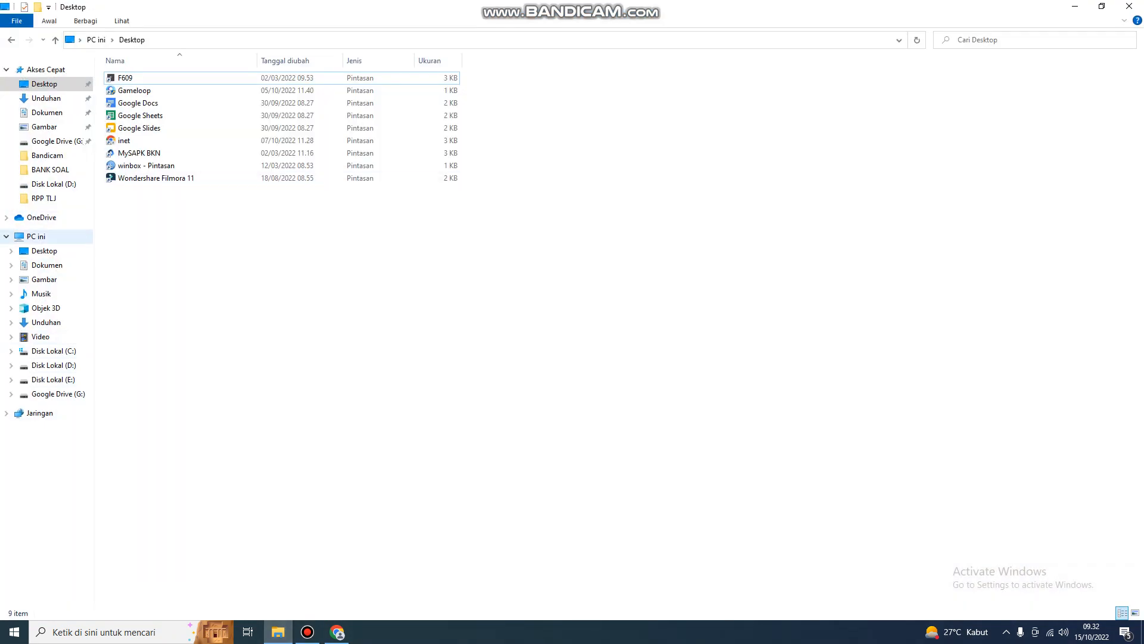
{"action": "left_click", "coordinate": [36, 236]}
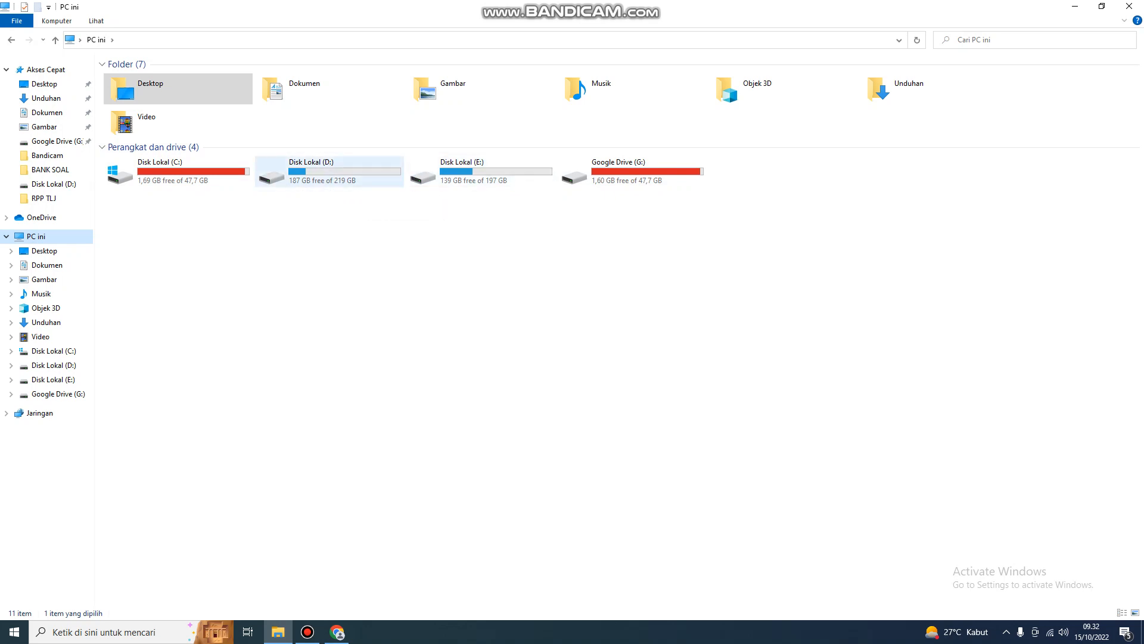
{"action": "double_click", "coordinate": [382, 170]}
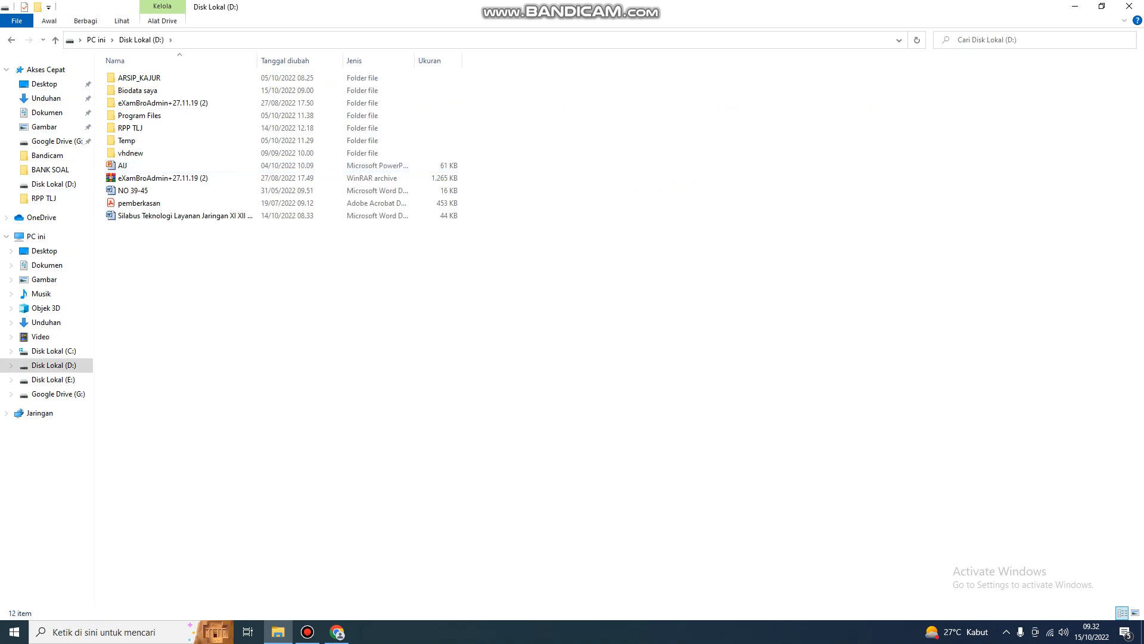
{"action": "right_click", "coordinate": [702, 154]}
{"action": "left_click", "coordinate": [733, 202]}
{"action": "right_click", "coordinate": [611, 100]}
{"action": "left_click", "coordinate": [643, 149]}
- Create a new folder on drive D: and try to name it "Biodata saya", declining to merge it with the existing folder
{"action": "right_click", "coordinate": [610, 75]}
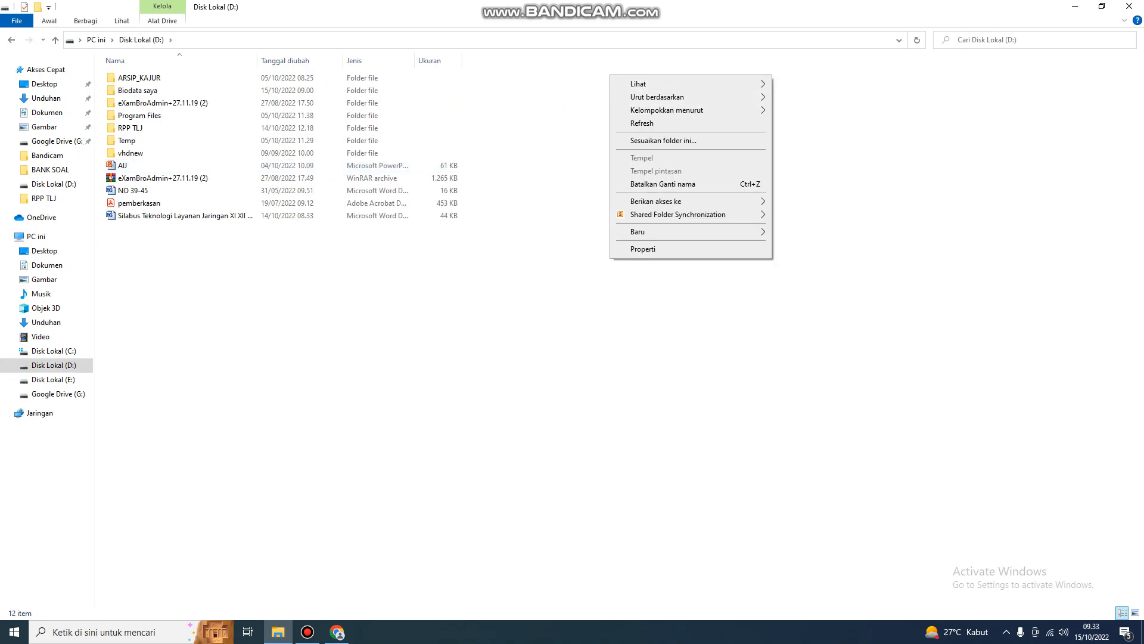
{"action": "mouse_move", "coordinate": [656, 231]}
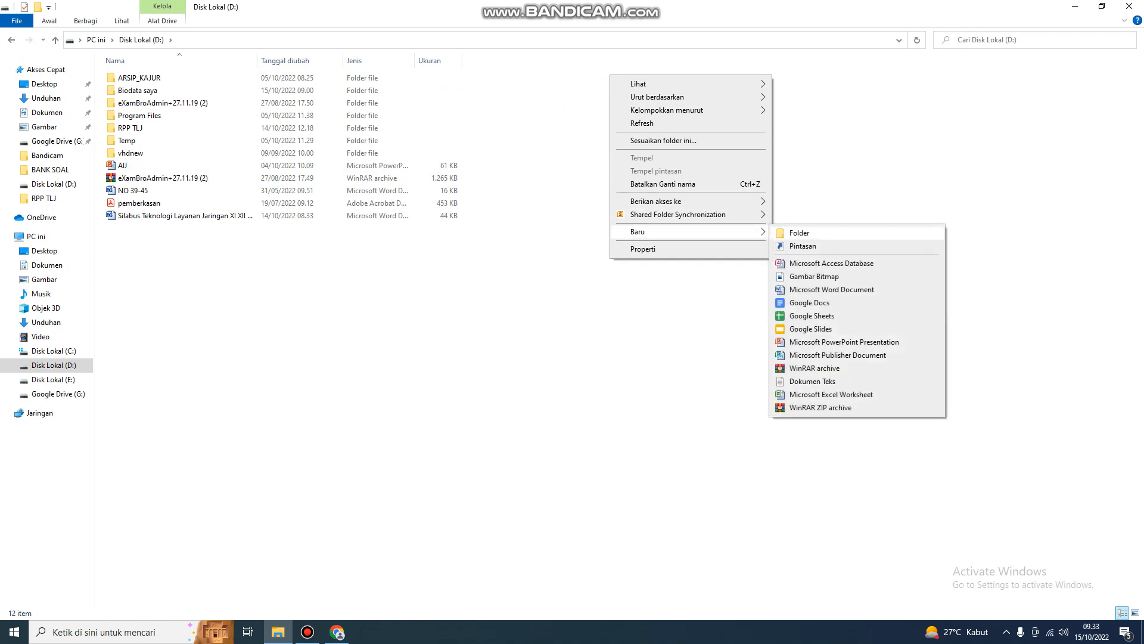
{"action": "left_click", "coordinate": [798, 232]}
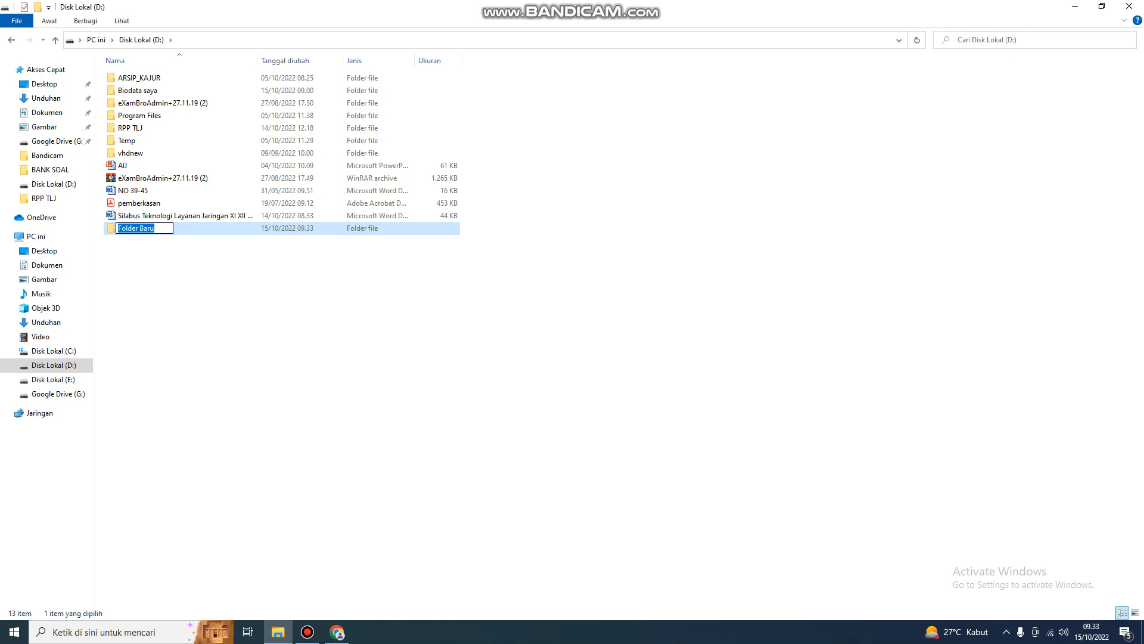
{"action": "type", "text": "Biodata saya"}
{"action": "key", "text": "Return"}
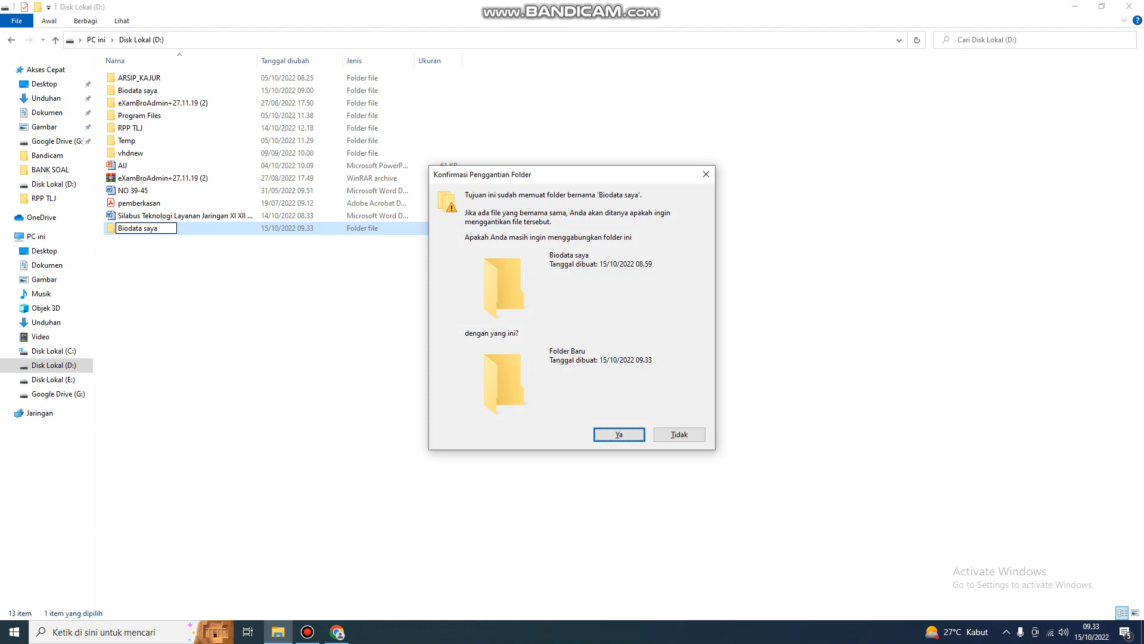
{"action": "left_click", "coordinate": [679, 435]}
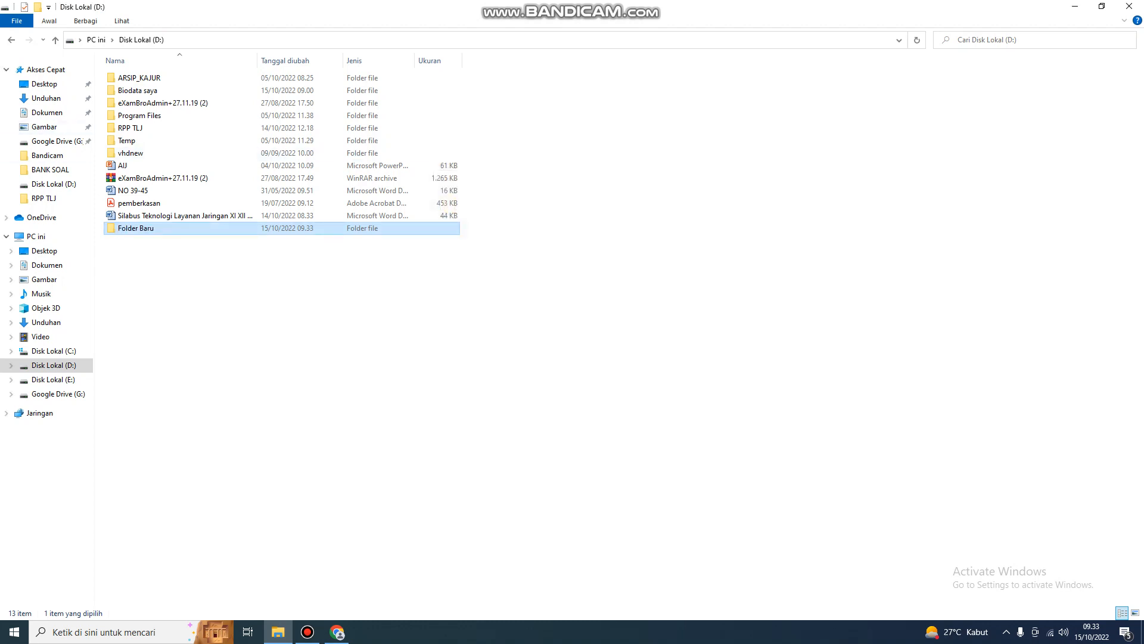
- Rename the new folder on drive D: as "Biodata saya 1"
{"action": "right_click", "coordinate": [156, 233]}
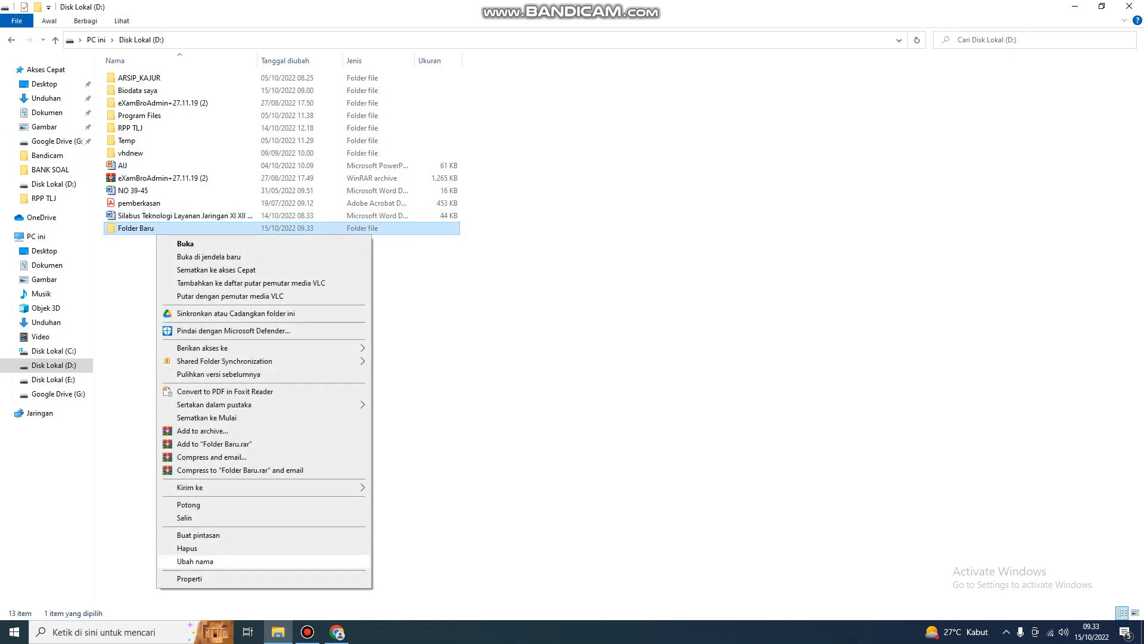
{"action": "left_click", "coordinate": [195, 560]}
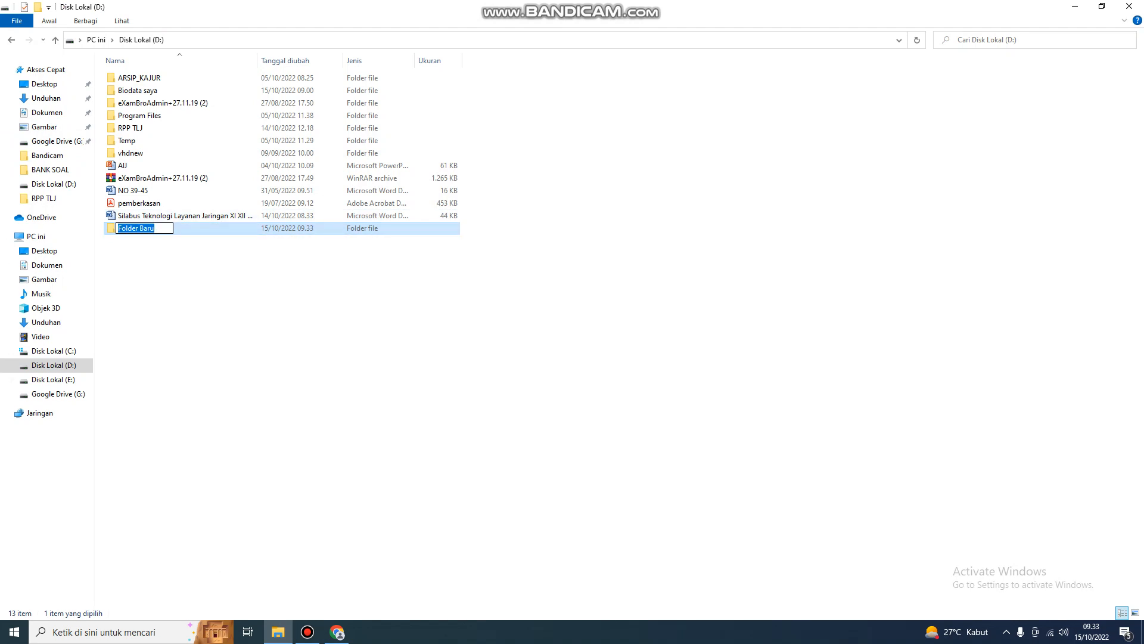
{"action": "type", "text": "Bioday"}
{"action": "key", "text": "BackSpace"}
{"action": "type", "text": "ta saya 1"}
{"action": "key", "text": "Return"}
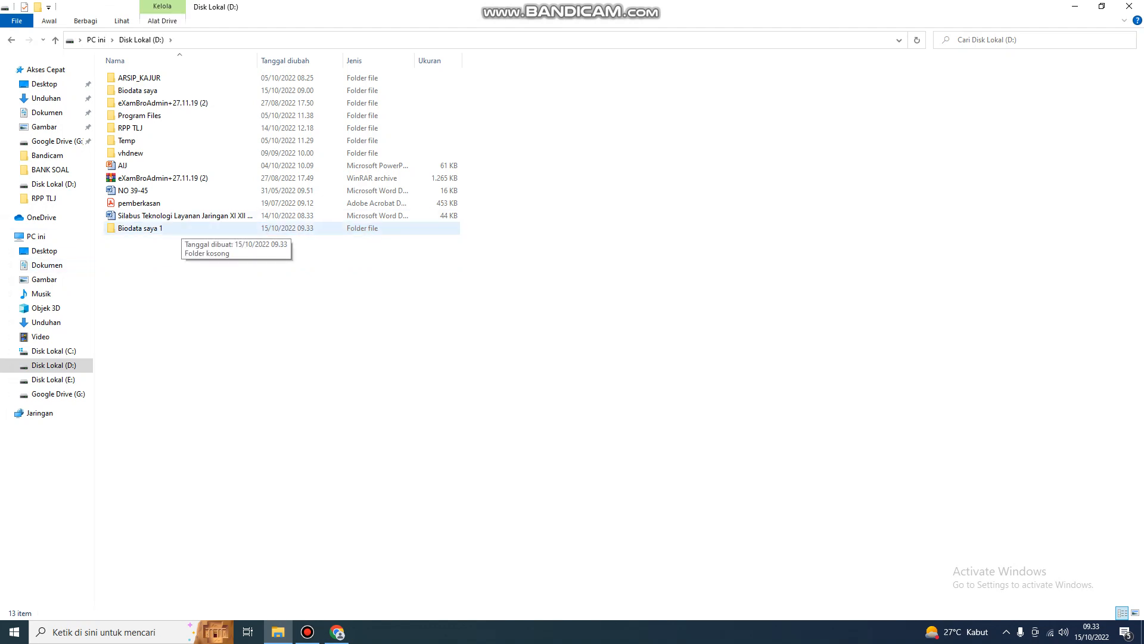
- Create a Microsoft Word document named "Biodata" inside the "Biodata saya 1" folder
{"action": "double_click", "coordinate": [178, 228]}
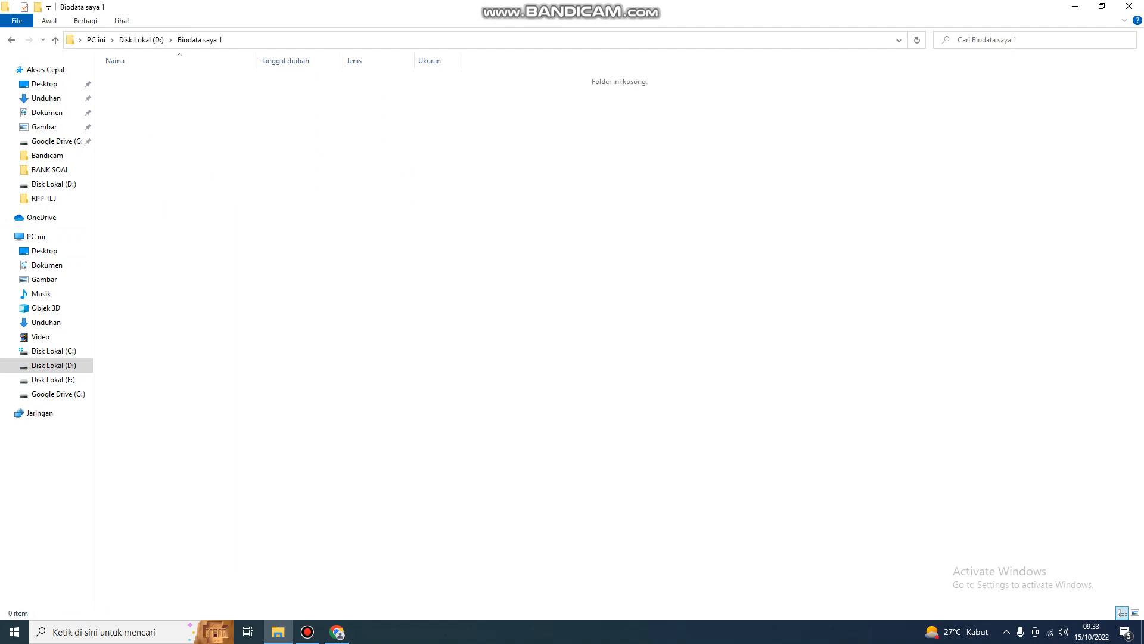
{"action": "right_click", "coordinate": [223, 109]}
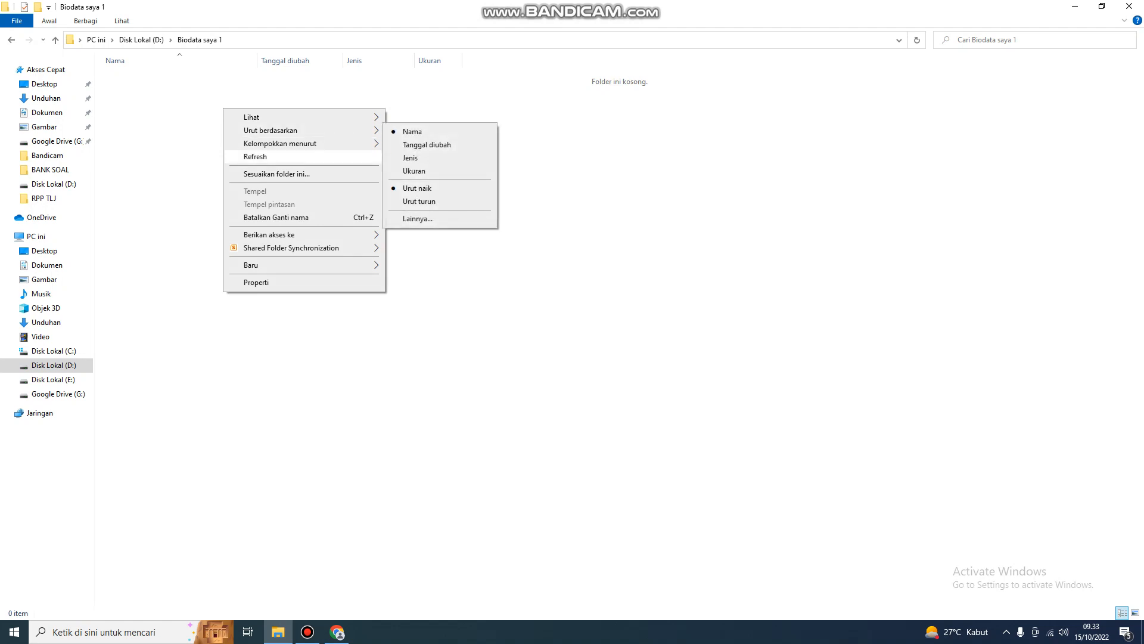
{"action": "right_click", "coordinate": [176, 105]}
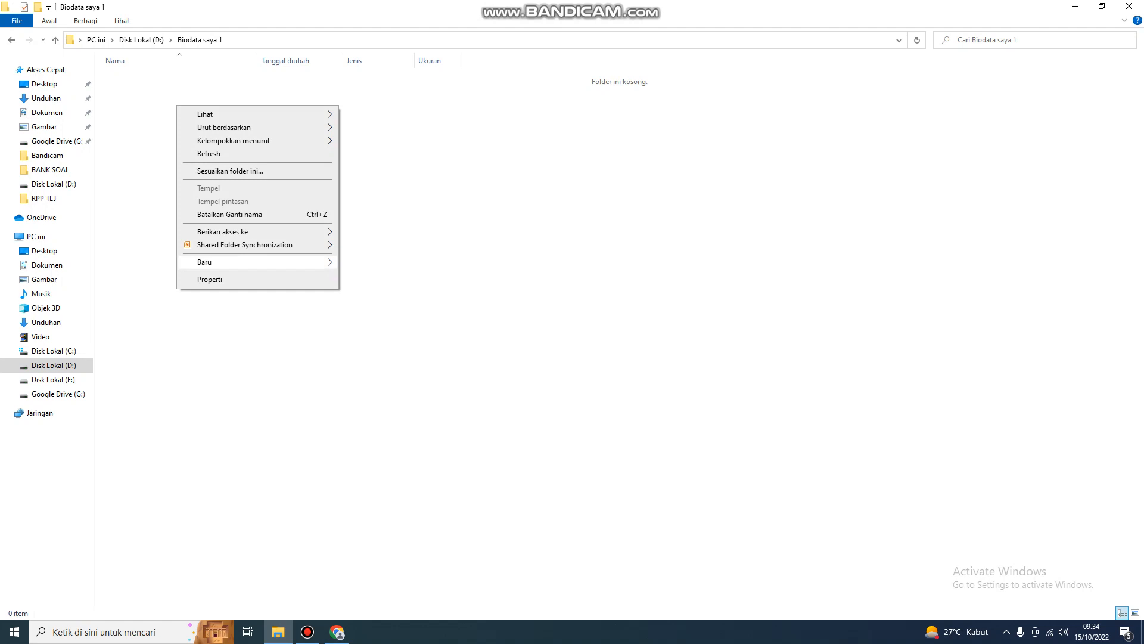
{"action": "mouse_move", "coordinate": [239, 262]}
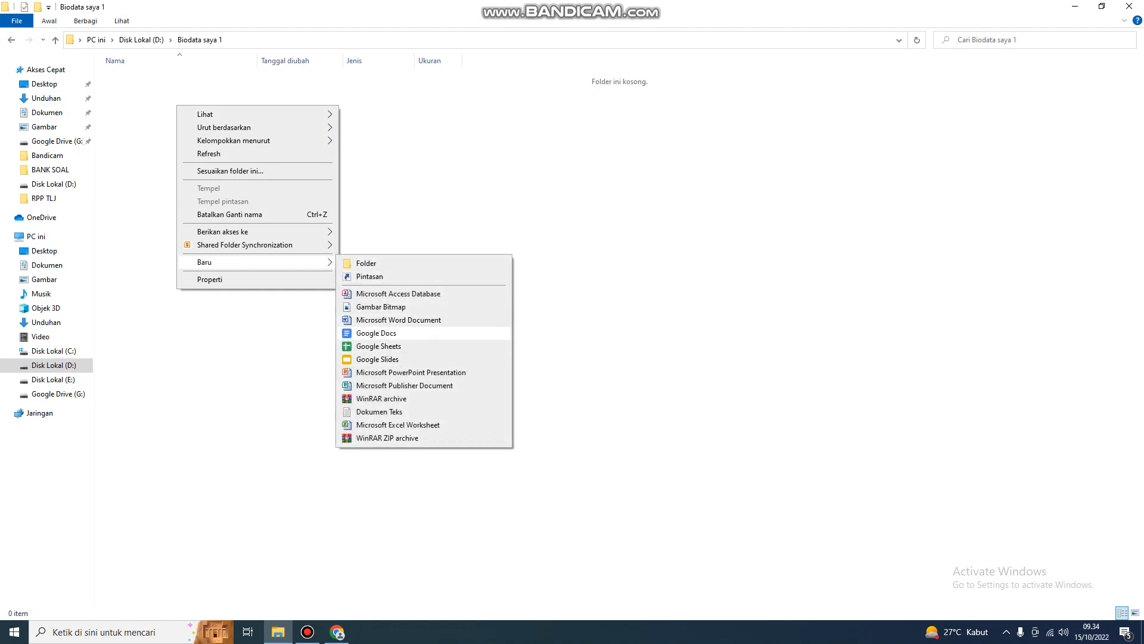
{"action": "left_click", "coordinate": [399, 320]}
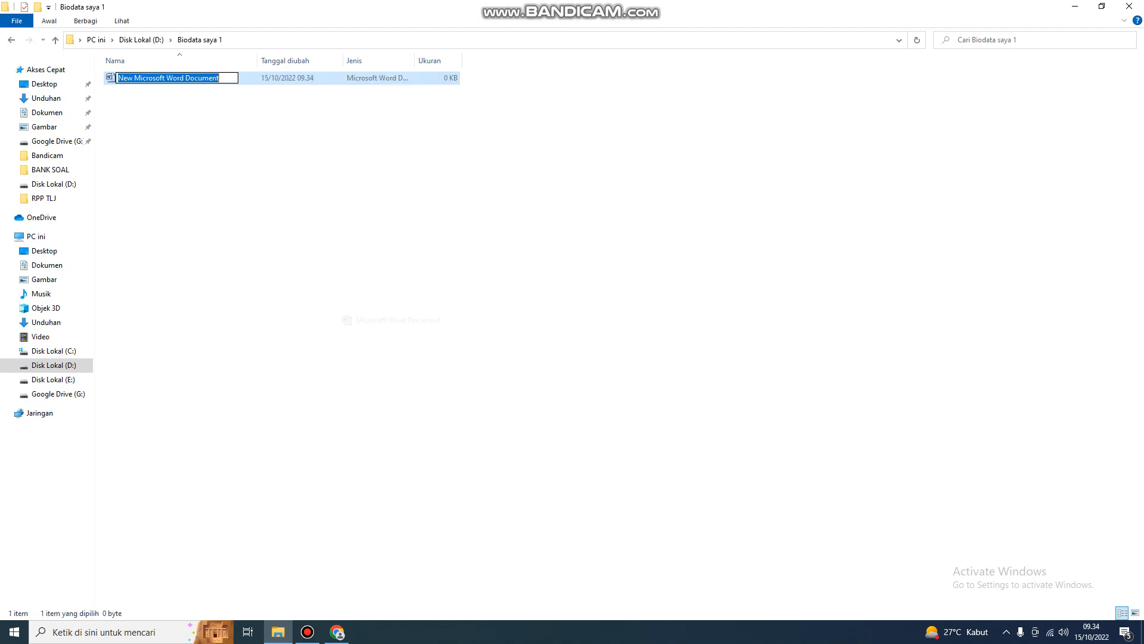
{"action": "type", "text": "Biodata"}
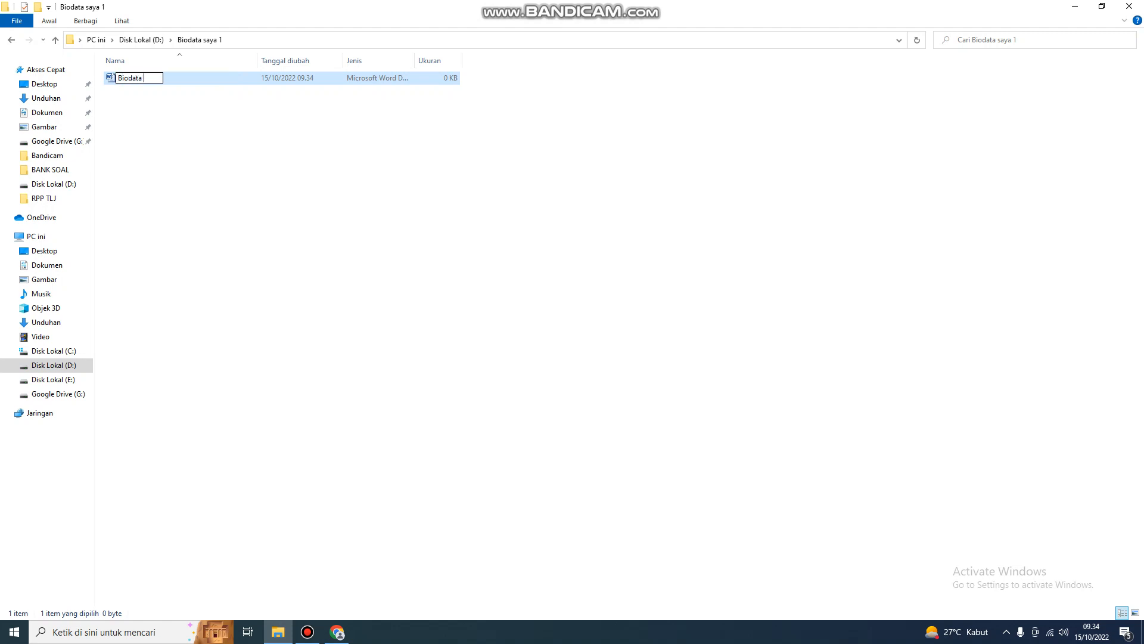
{"action": "key", "text": "Return"}
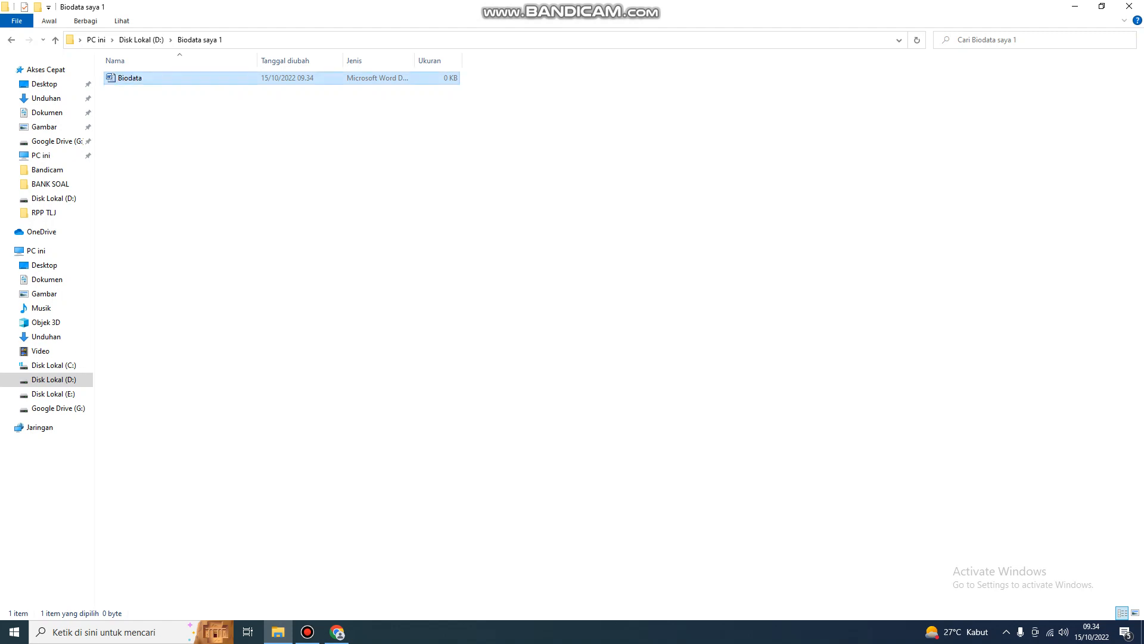
- Open the Biodata document in Word, dismiss the activation wizard and write a "Nama :" line with the person's name
{"action": "key", "text": "Return"}
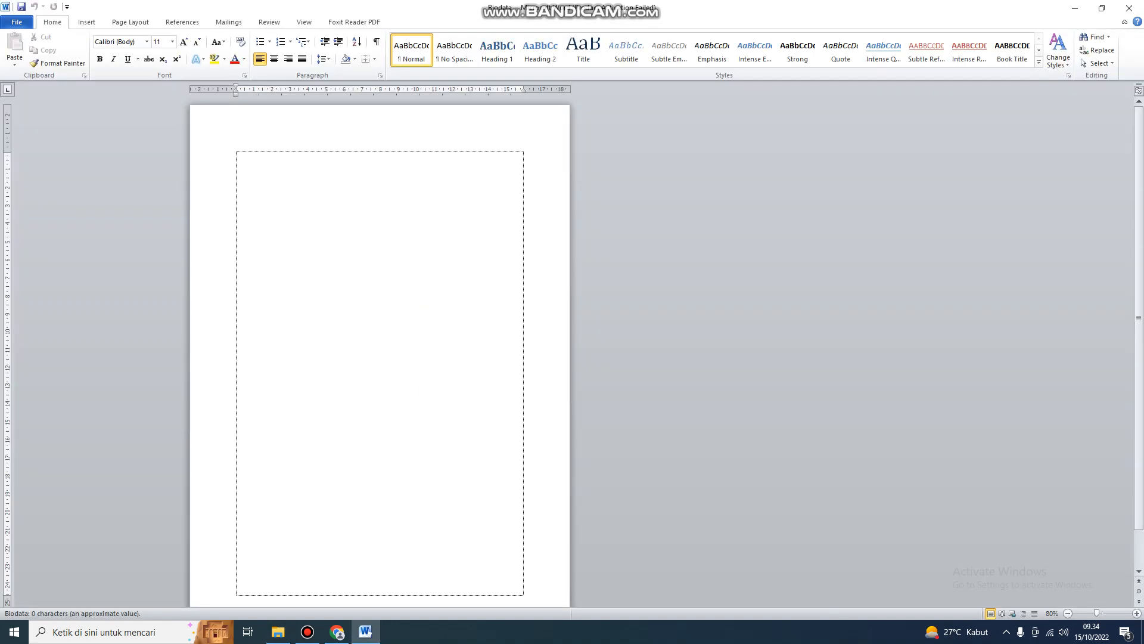
{"action": "key", "text": "Return"}
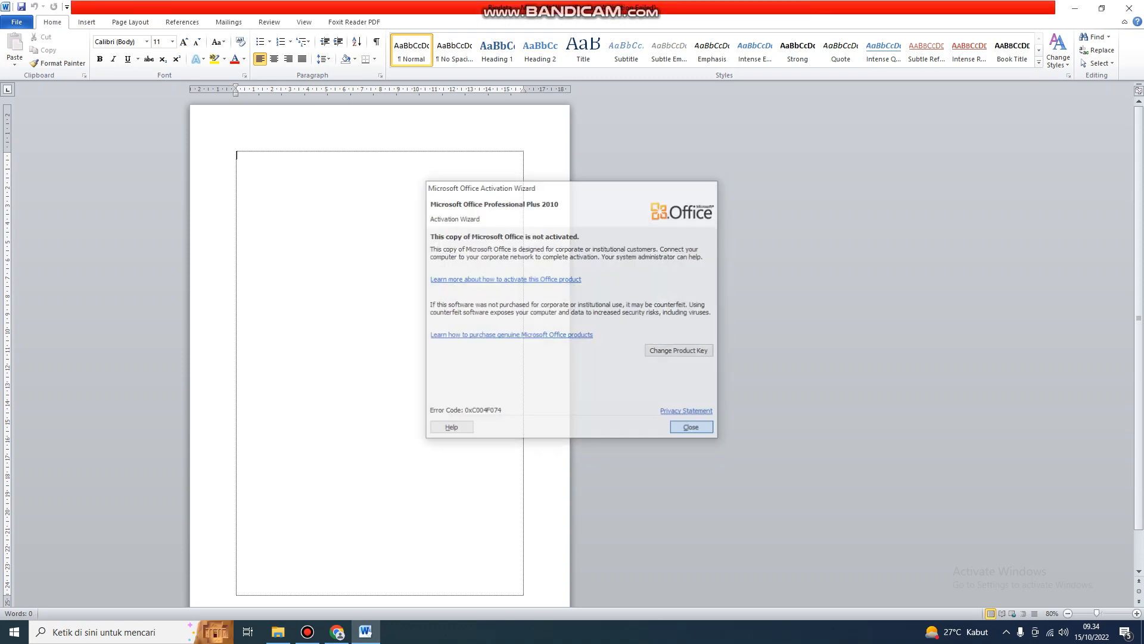
{"action": "type", "text": "Nama"}
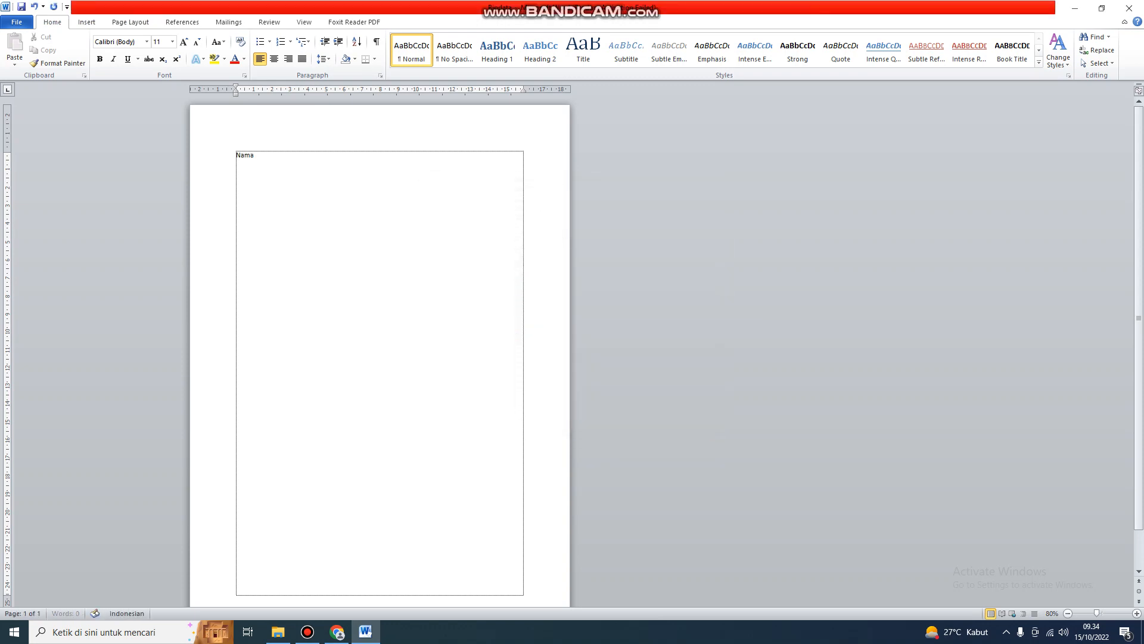
{"action": "type", "text": " : M.ilham"}
- Save the Biodata document and close Word
{"action": "left_click", "coordinate": [17, 22]}
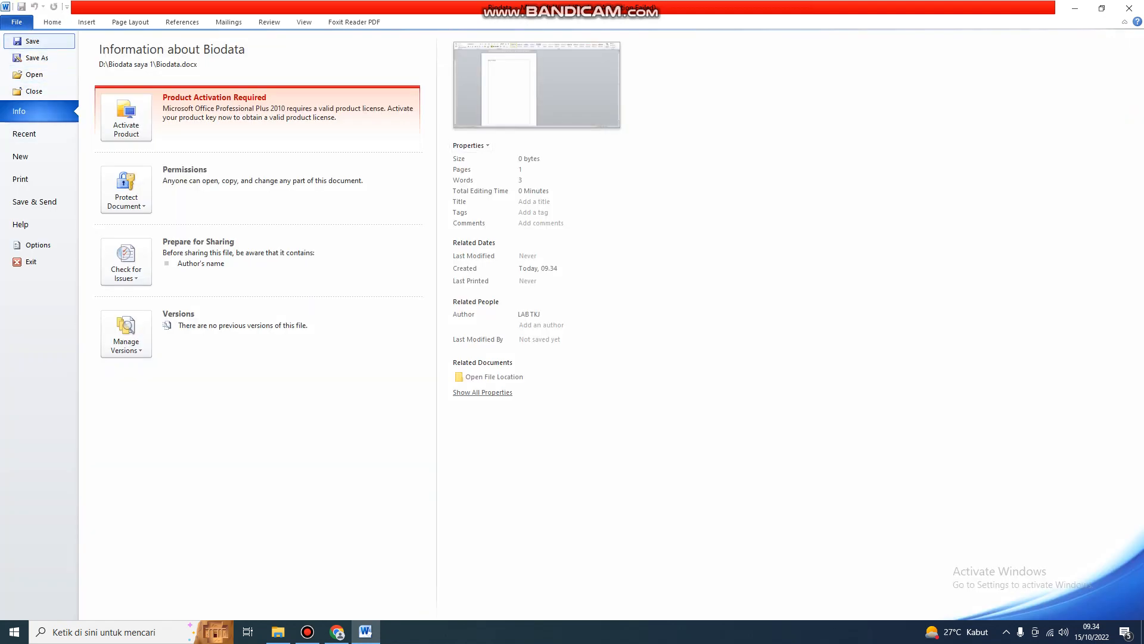
{"action": "left_click", "coordinate": [40, 41]}
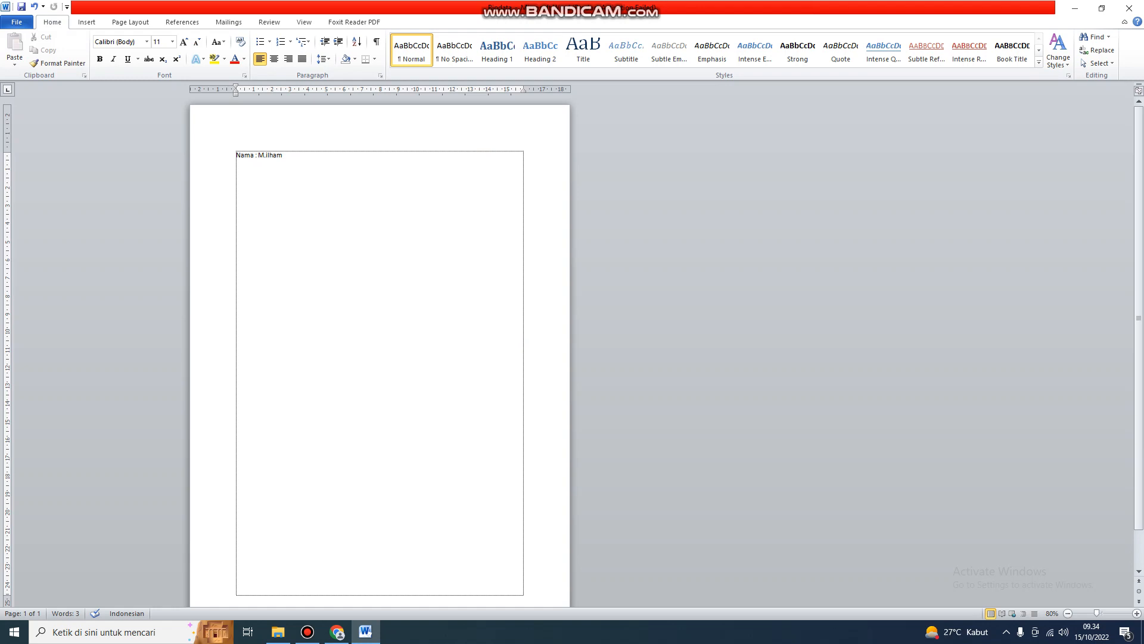
{"action": "left_click", "coordinate": [1128, 7]}
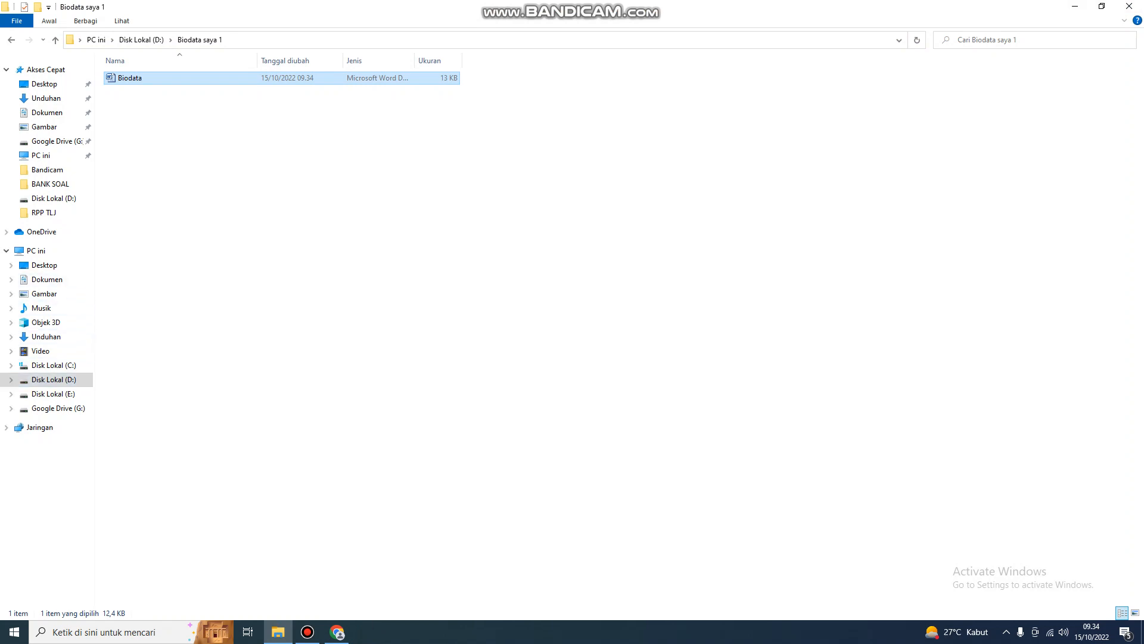
- Open network access sharing with specific people for the "Biodata saya 1" folder on drive D: and add Everyone
{"action": "left_click", "coordinate": [141, 39]}
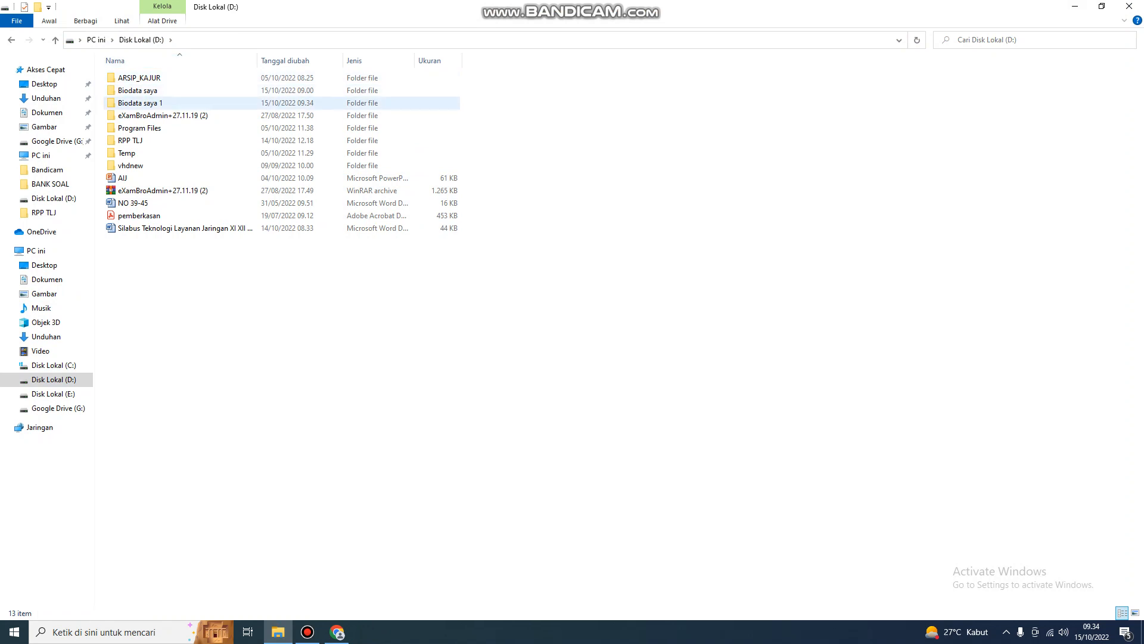
{"action": "left_click", "coordinate": [141, 103]}
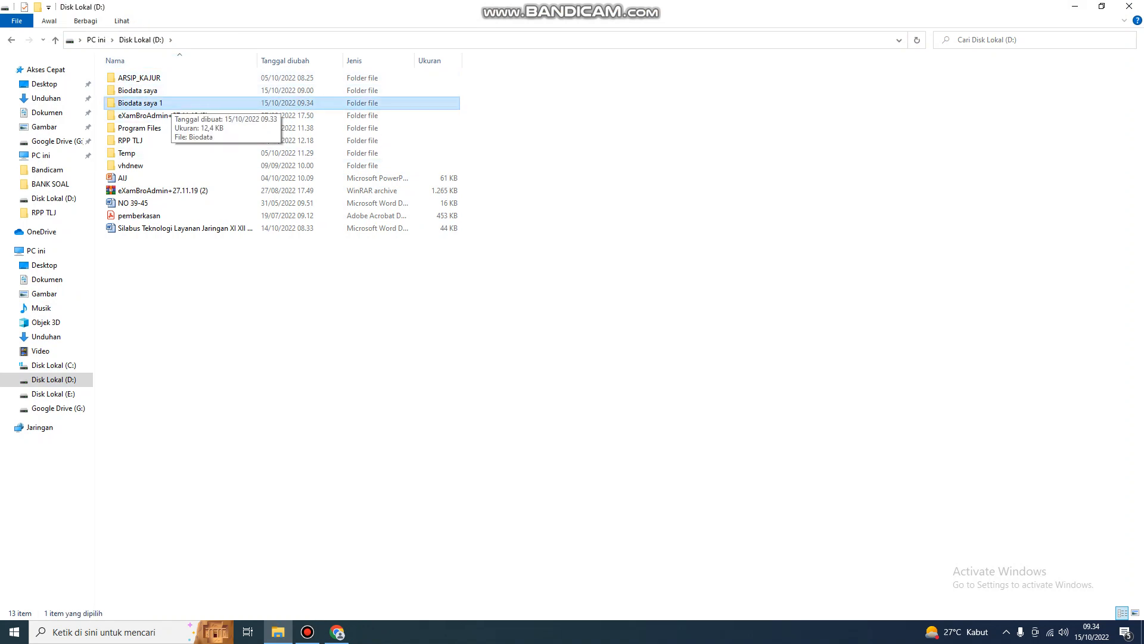
{"action": "right_click", "coordinate": [153, 101]}
{"action": "mouse_move", "coordinate": [238, 214]}
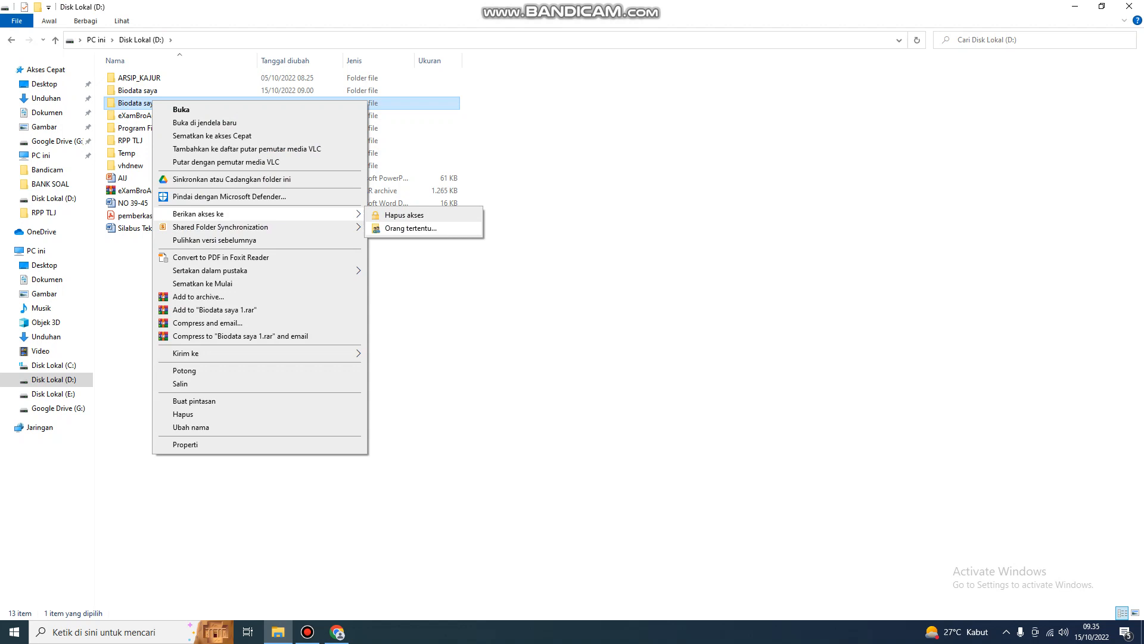
{"action": "key", "text": "Return"}
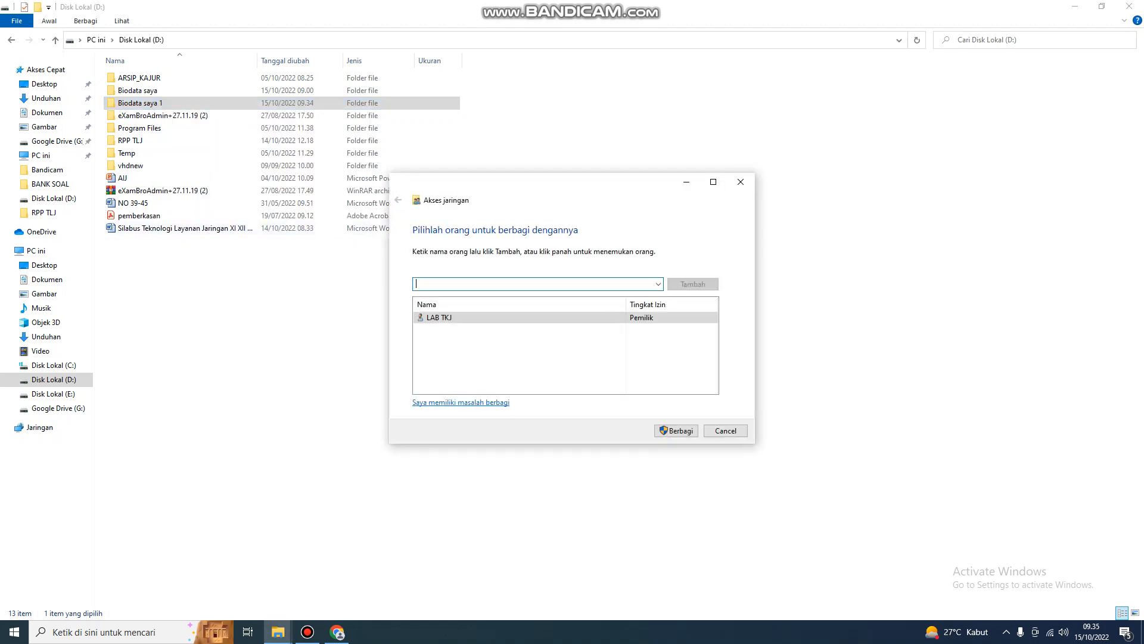
{"action": "left_click", "coordinate": [658, 284]}
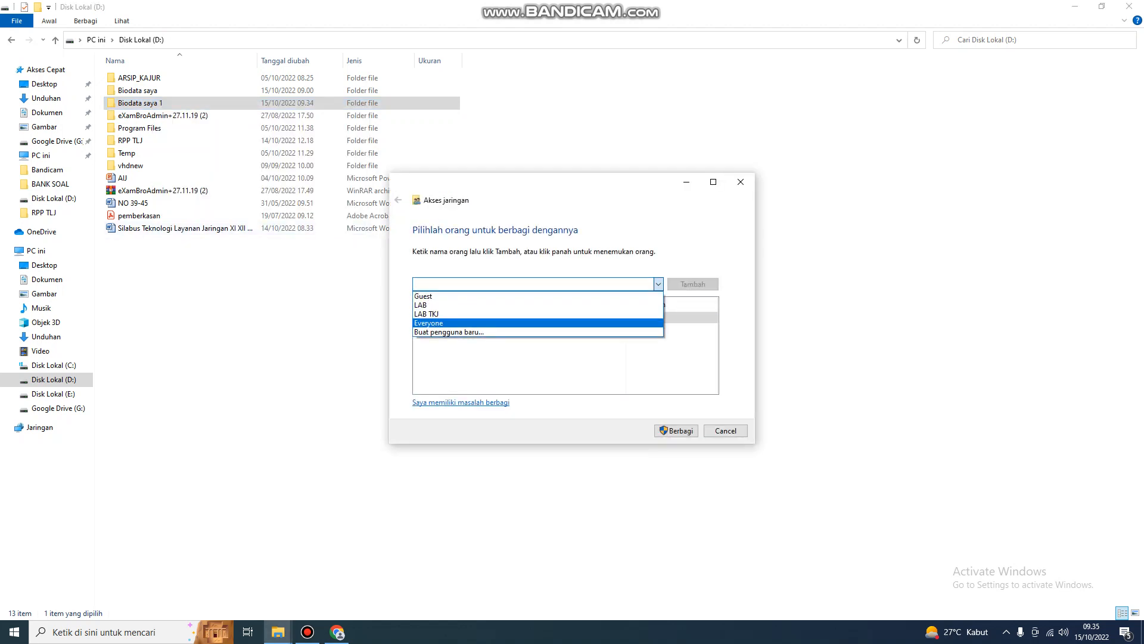
{"action": "key", "text": "Return"}
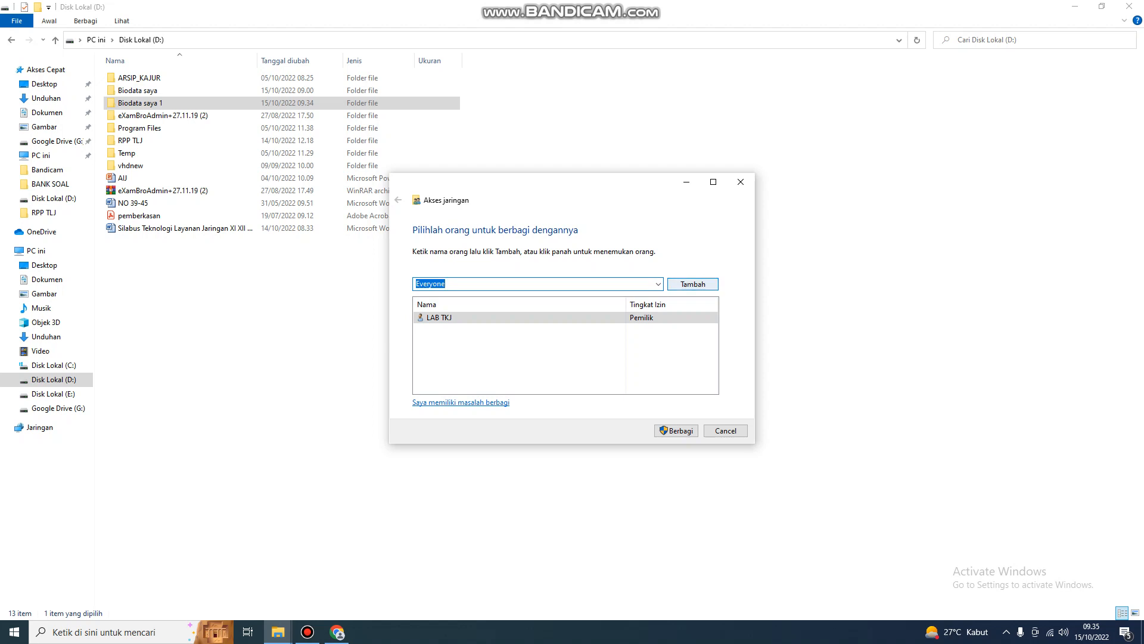
{"action": "key", "text": "Return"}
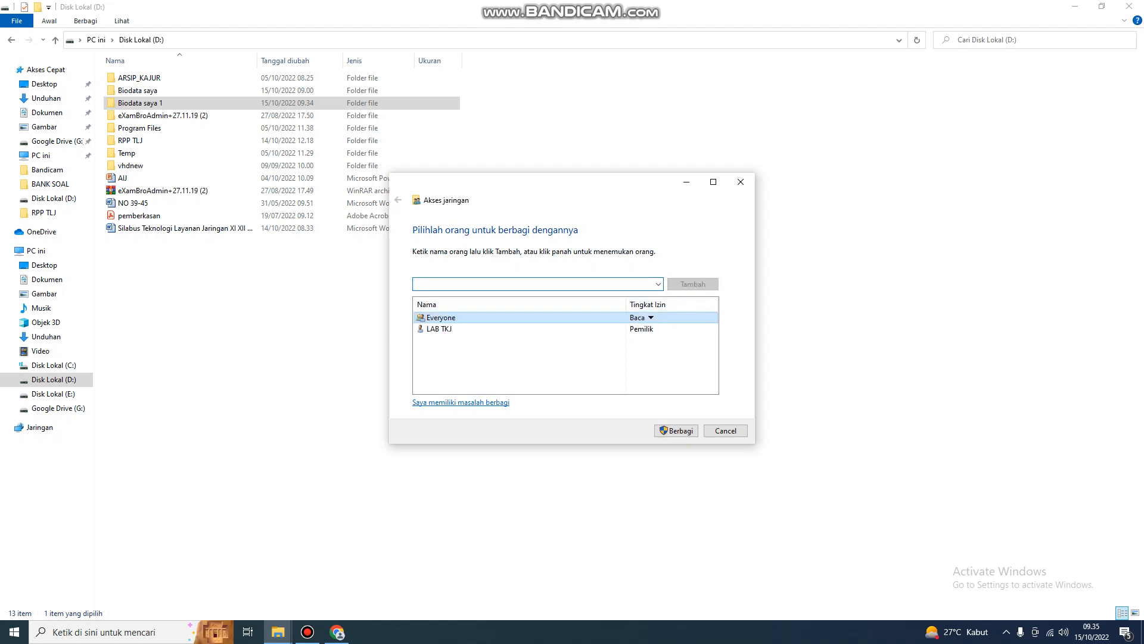
- Give Everyone the Baca/Tulis permission and share the folder, turning on network discovery and file sharing for all public networks; minimize File Explorer
{"action": "left_click", "coordinate": [652, 317]}
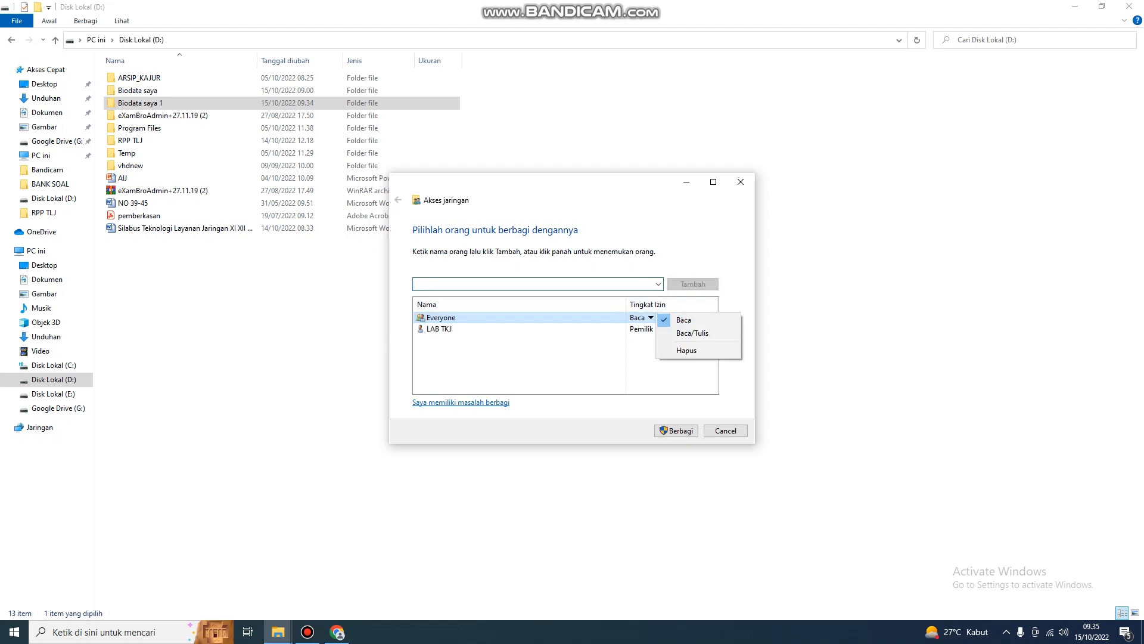
{"action": "left_click", "coordinate": [693, 333]}
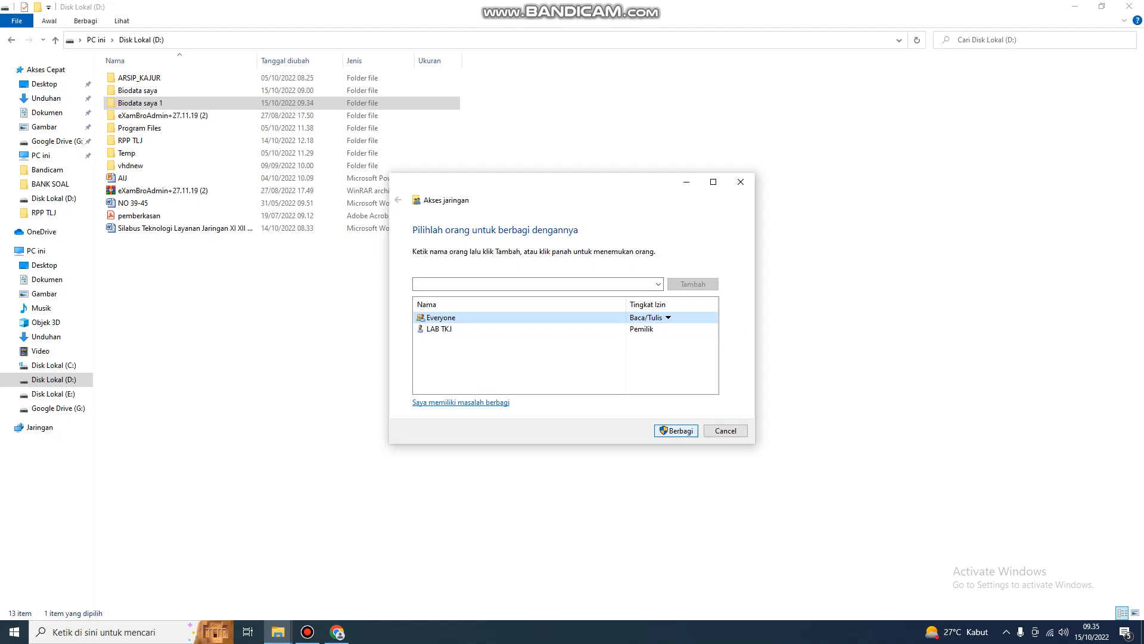
{"action": "left_click", "coordinate": [675, 430]}
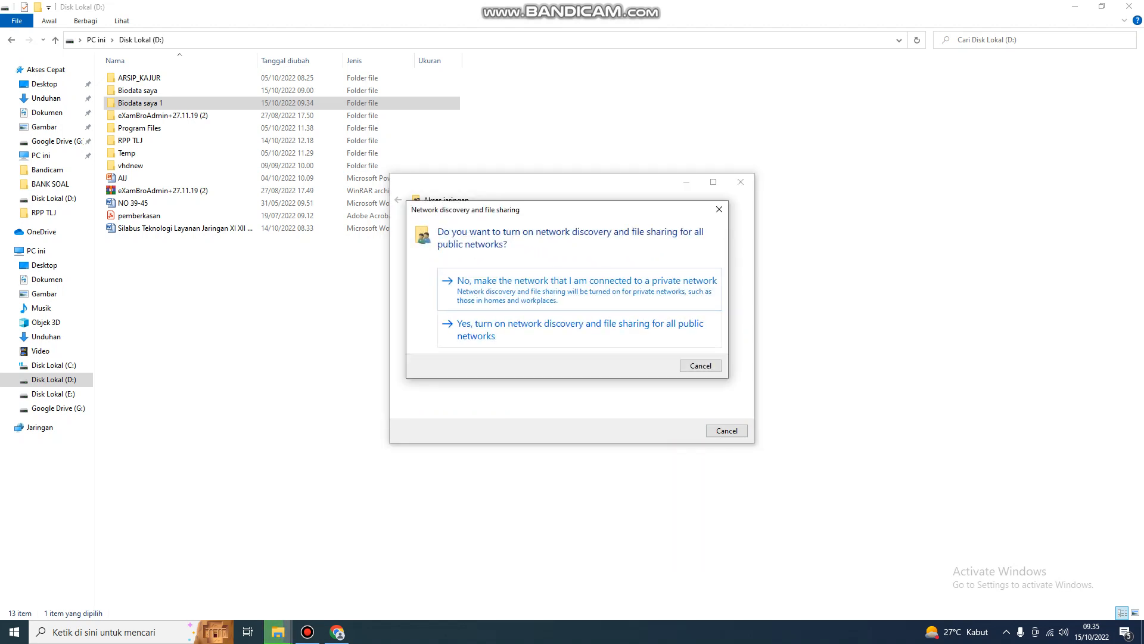
{"action": "left_click", "coordinate": [580, 329]}
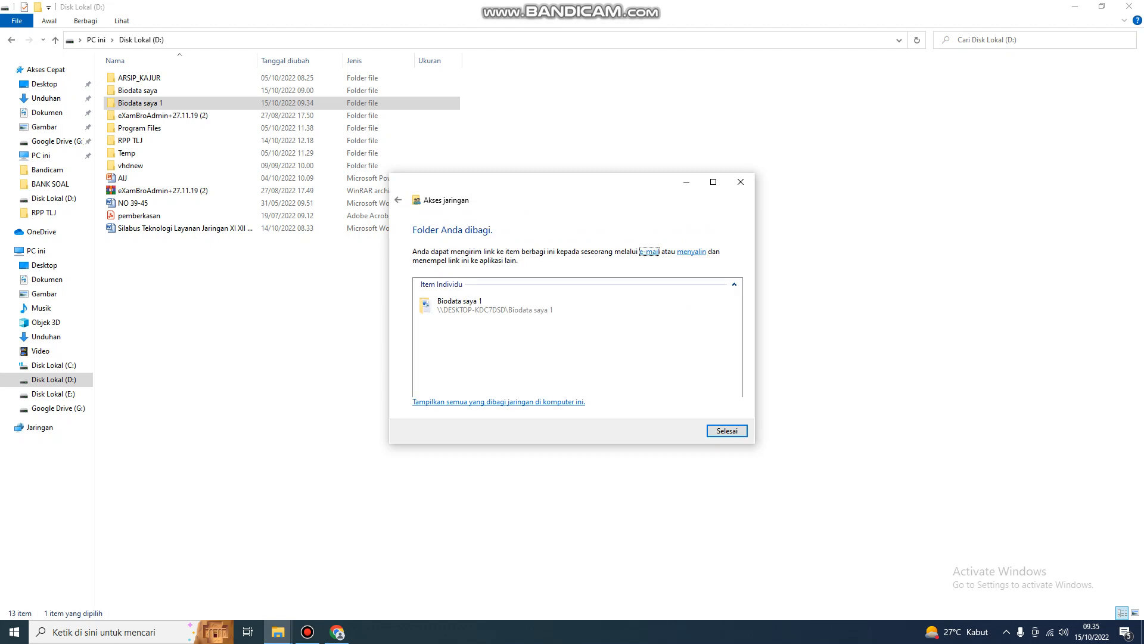
{"action": "key", "text": "Return"}
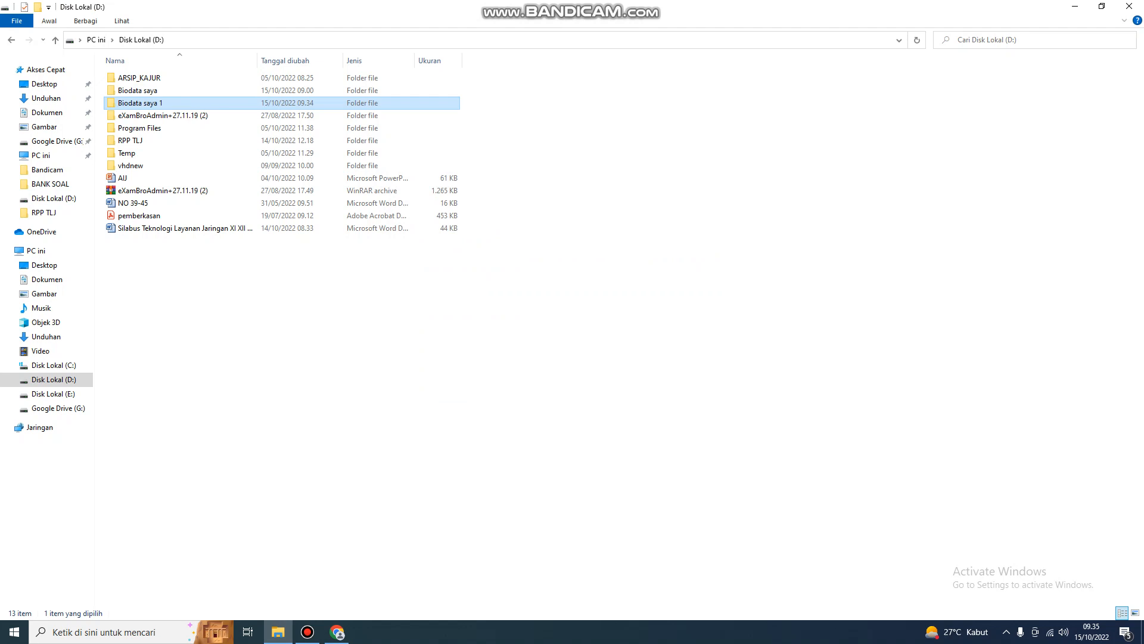
{"action": "left_click", "coordinate": [1075, 6]}
{"action": "right_click", "coordinate": [813, 78]}
{"action": "left_click", "coordinate": [863, 113]}
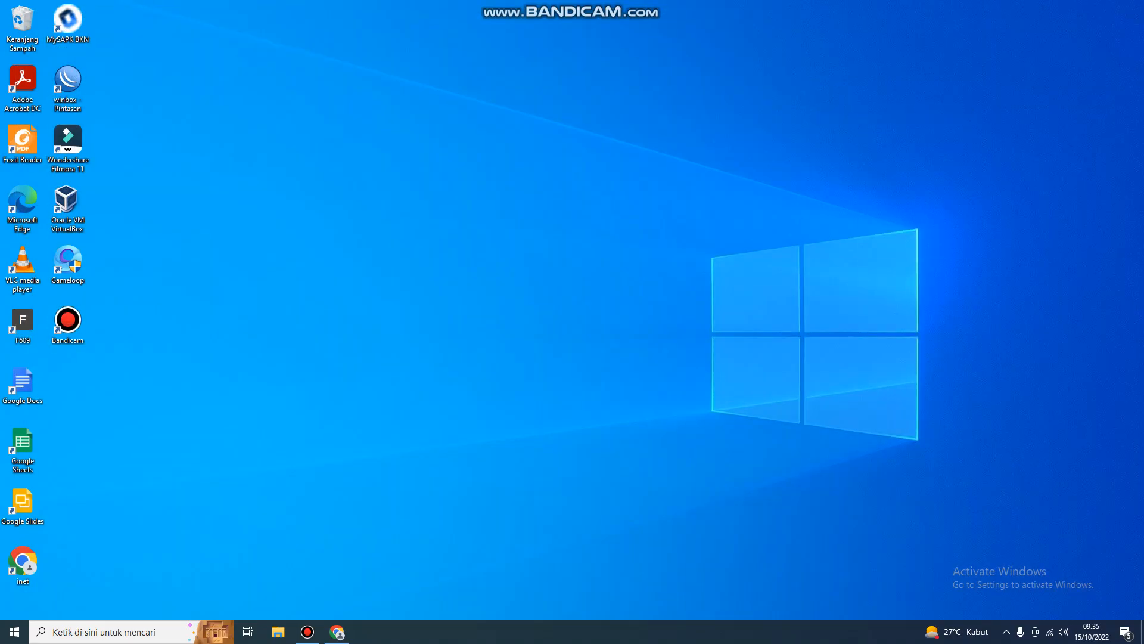
{"action": "right_click", "coordinate": [863, 111]}
{"action": "left_click", "coordinate": [894, 147]}
{"action": "right_click", "coordinate": [832, 123]}
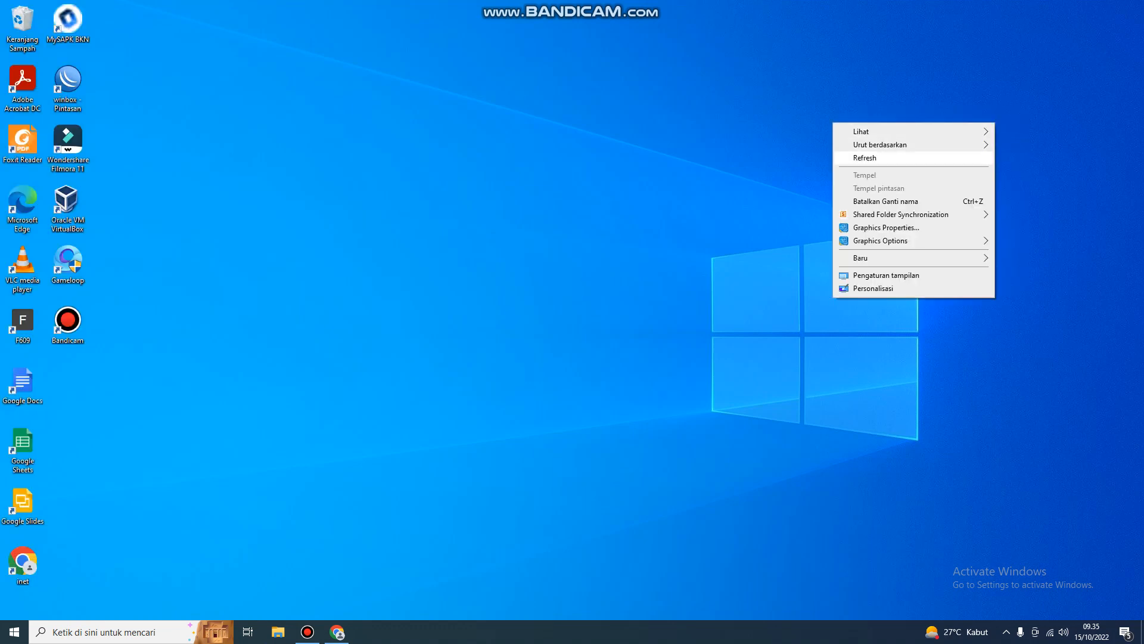
{"action": "left_click", "coordinate": [870, 158]}
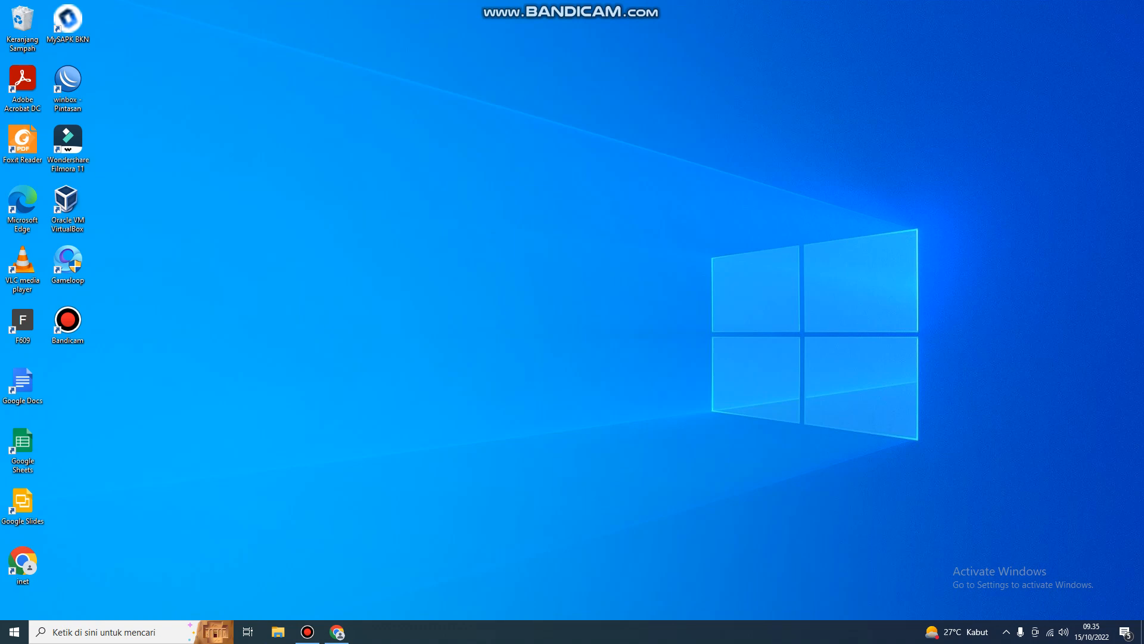
{"action": "right_click", "coordinate": [960, 170]}
{"action": "left_click", "coordinate": [997, 206]}
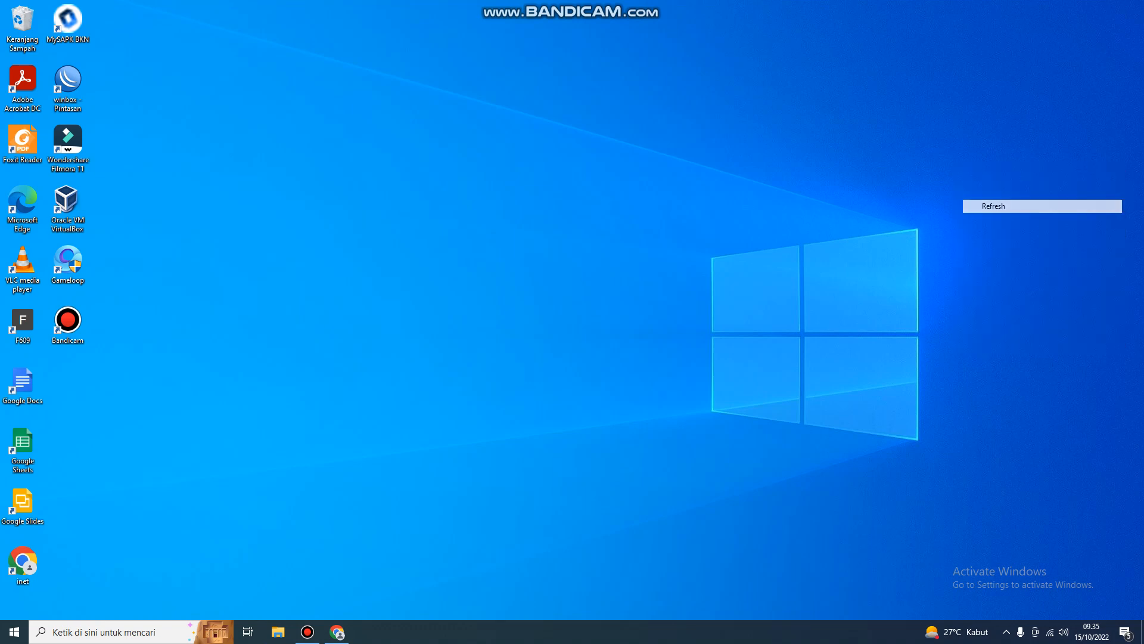
{"action": "left_click", "coordinate": [1006, 632]}
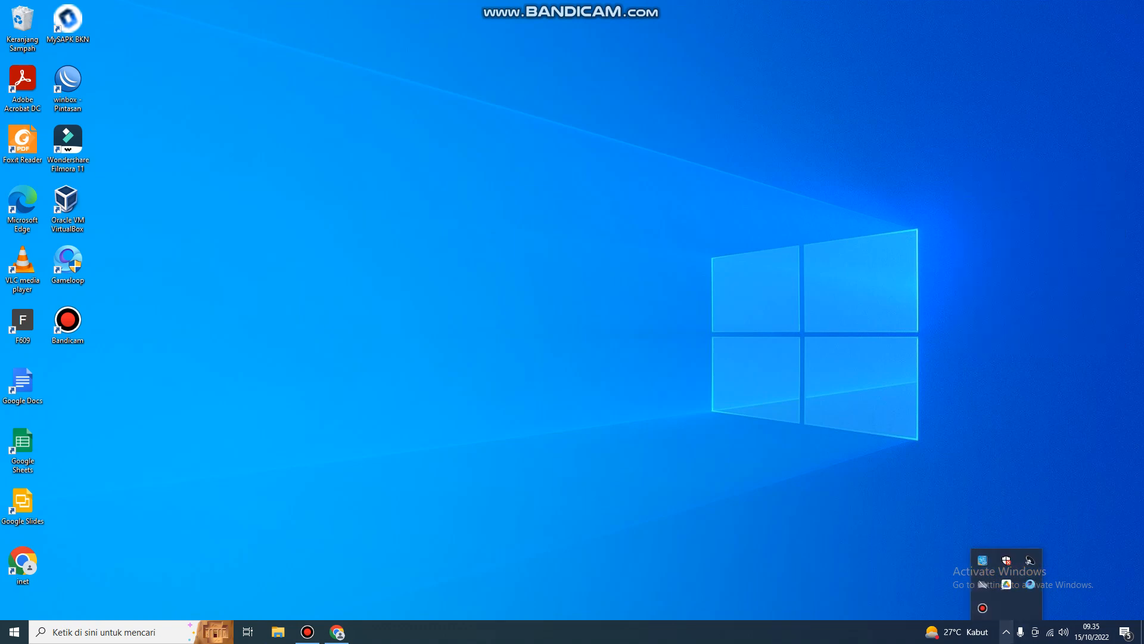
{"action": "left_click", "coordinate": [1063, 540]}
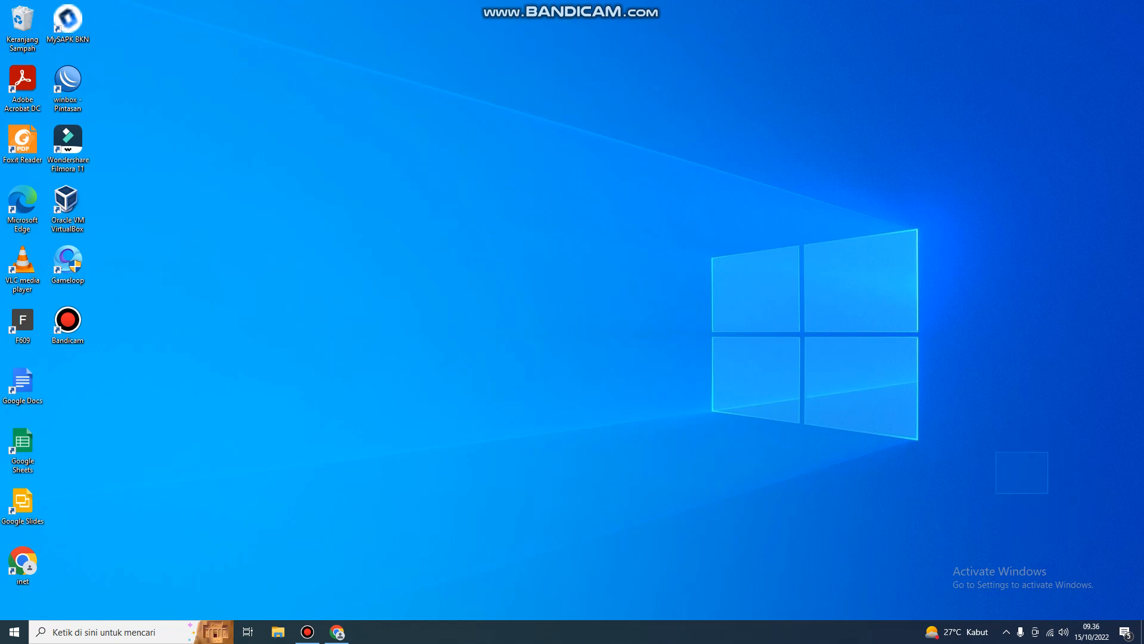
- Open the Network & Internet settings and go through Network and Sharing Center to the advanced sharing settings
{"action": "left_click", "coordinate": [1050, 632]}
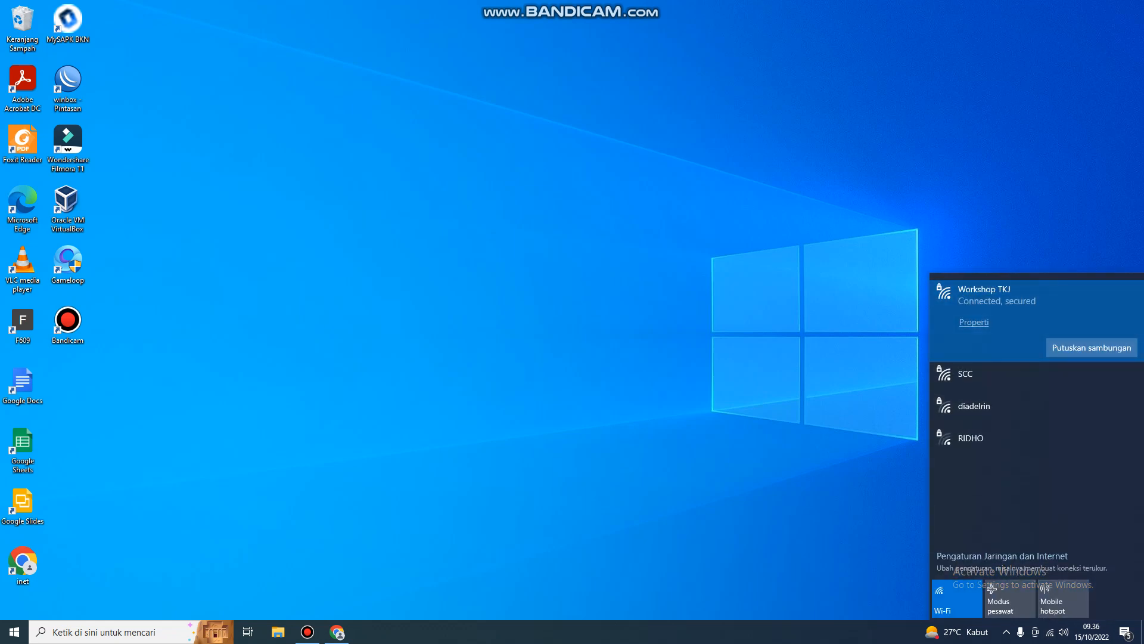
{"action": "right_click", "coordinate": [1050, 632]}
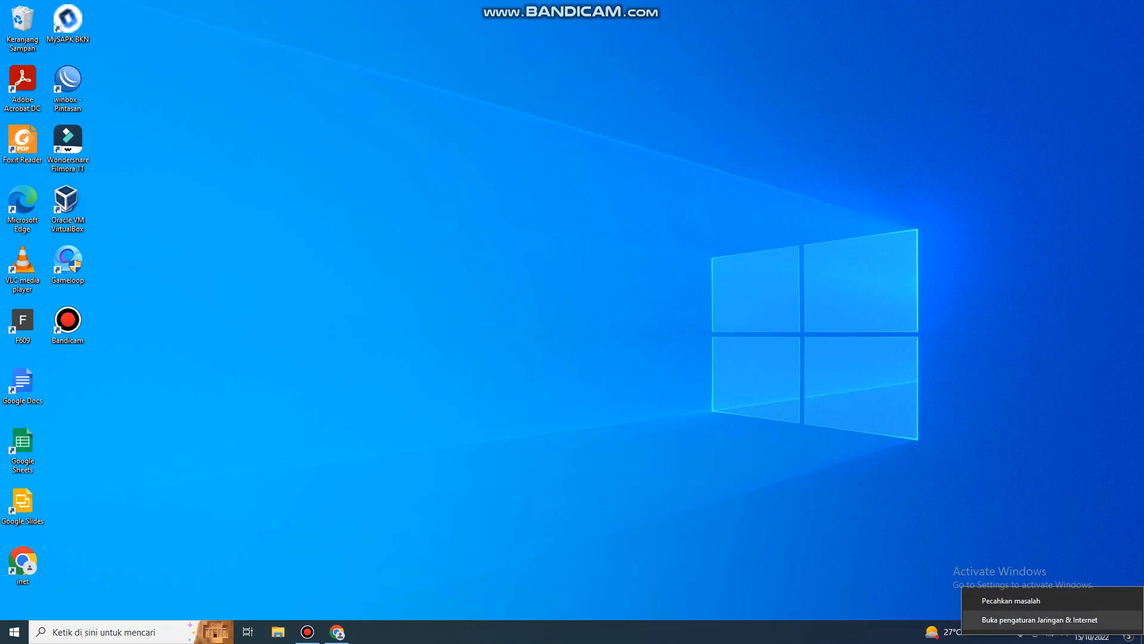
{"action": "left_click", "coordinate": [1040, 619]}
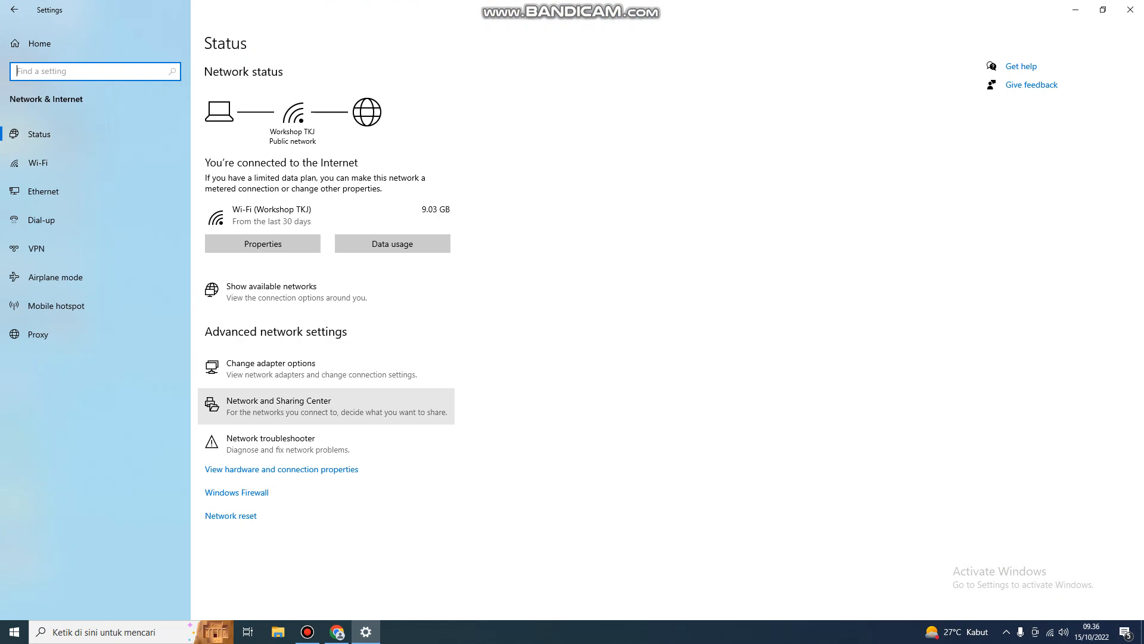
{"action": "left_click", "coordinate": [278, 406]}
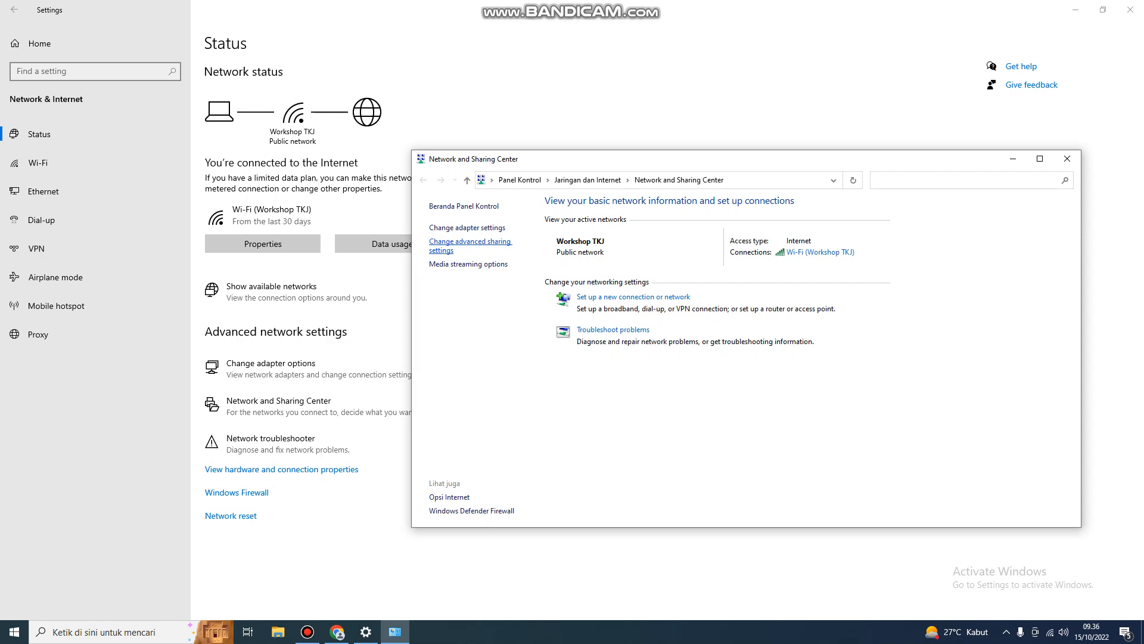
{"action": "left_click", "coordinate": [458, 242]}
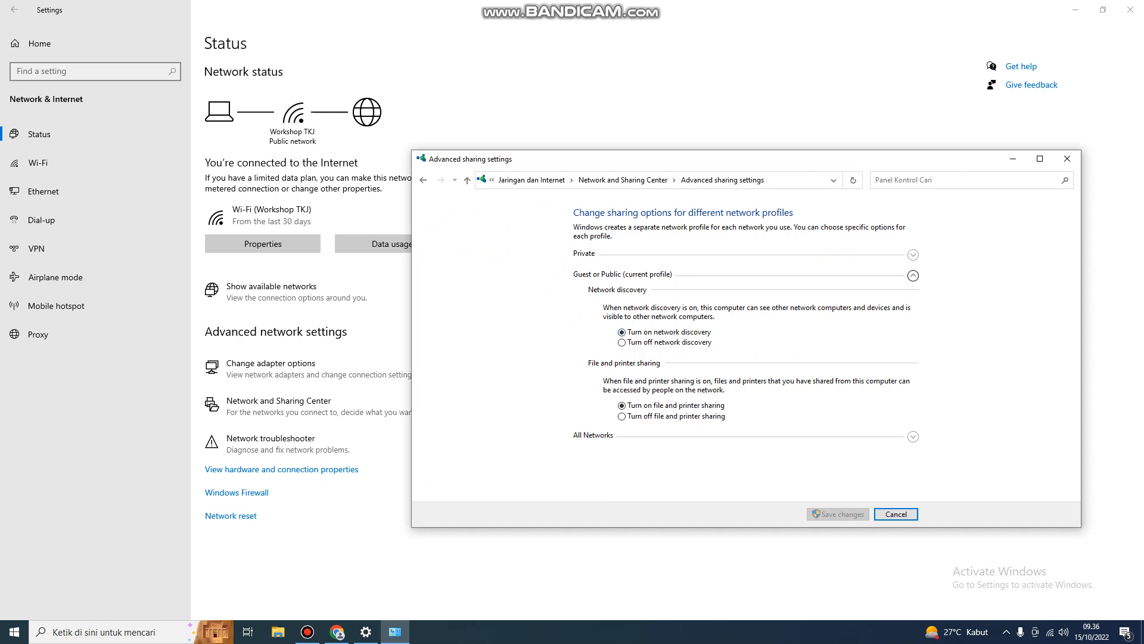
- Review the sharing options of the Private, Guest or Public and All Networks profiles, including password protected sharing, and leave without saving
{"action": "left_click", "coordinate": [912, 276]}
{"action": "left_click", "coordinate": [913, 255]}
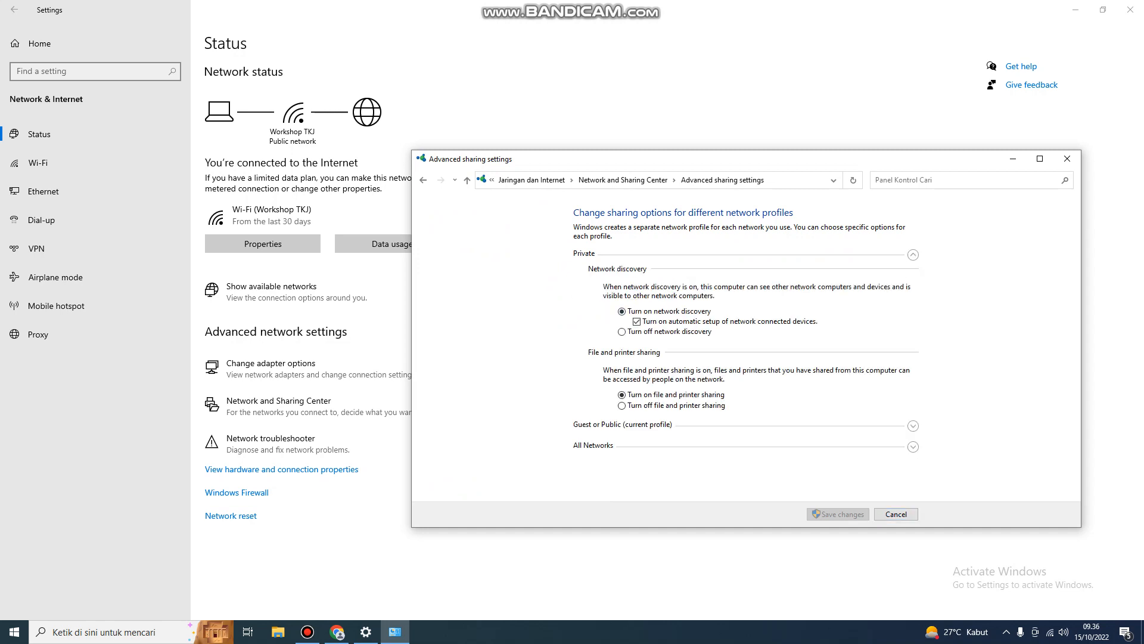
{"action": "left_click", "coordinate": [913, 255]}
{"action": "left_click", "coordinate": [913, 276]}
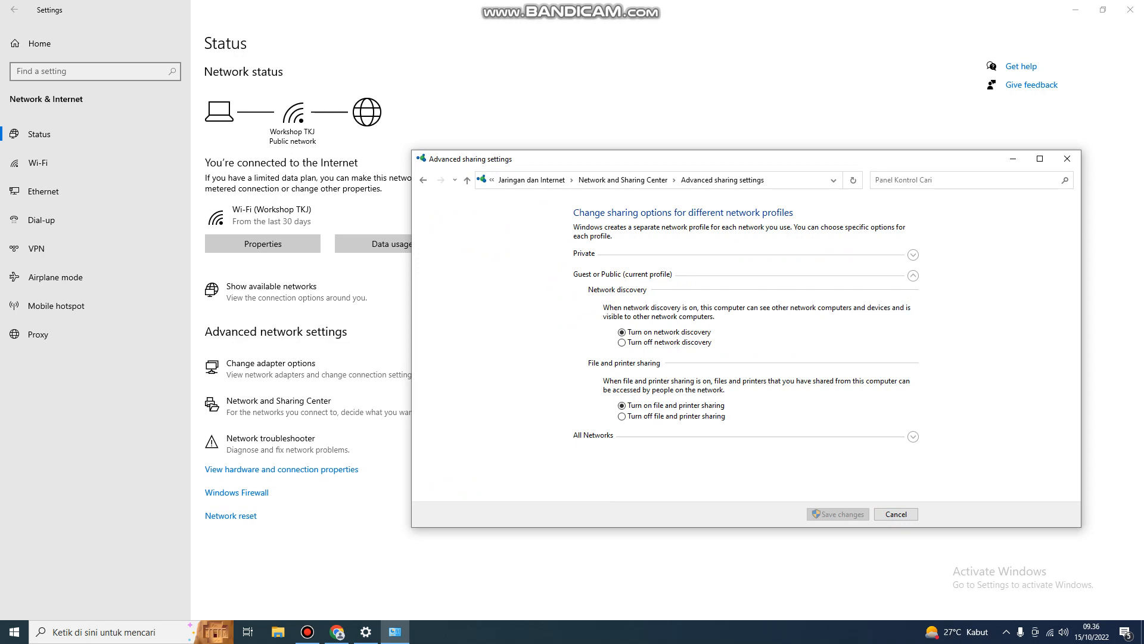
{"action": "left_click", "coordinate": [913, 436]}
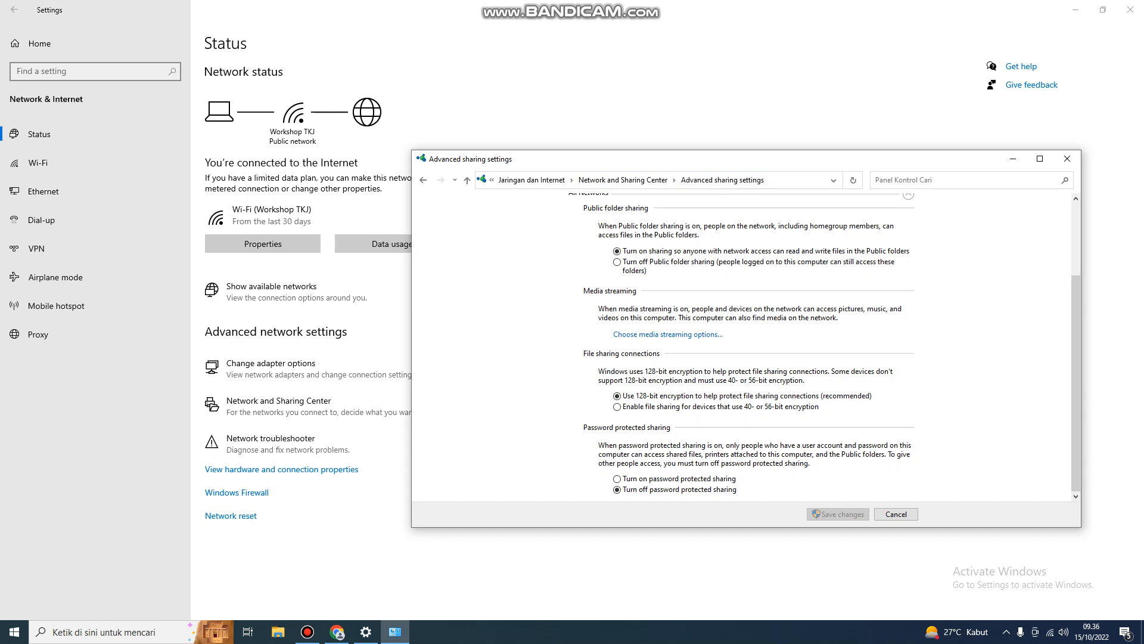
{"action": "left_click", "coordinate": [617, 479]}
{"action": "left_click", "coordinate": [617, 251]}
{"action": "left_click", "coordinate": [618, 490]}
{"action": "left_click", "coordinate": [896, 513]}
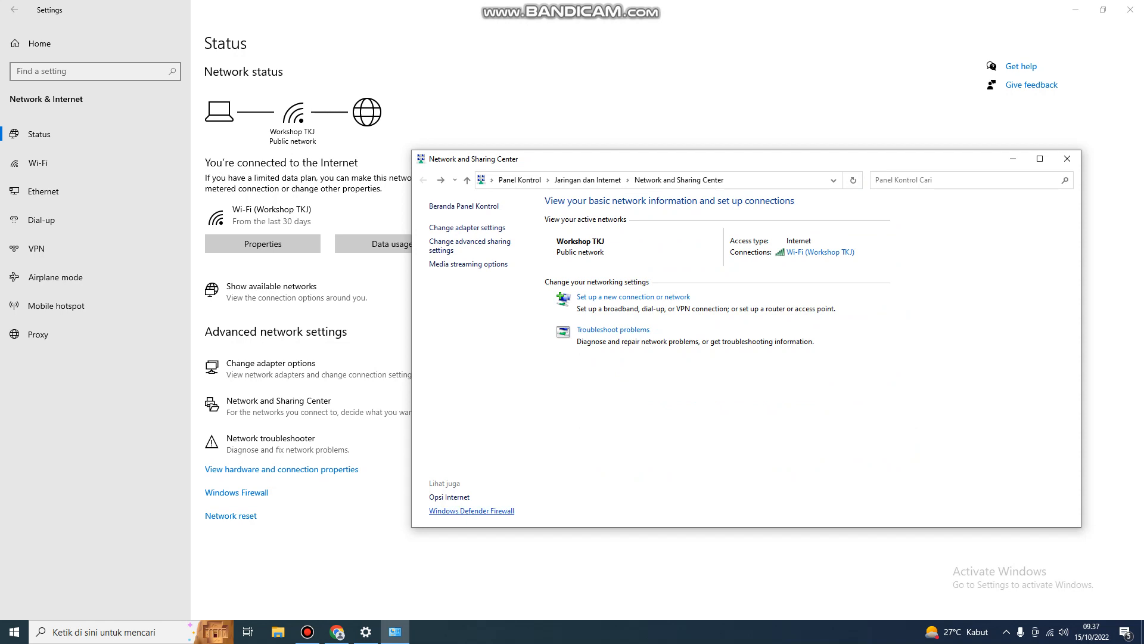
- Turn off Windows Defender Firewall for private networks, apply the settings and close the firewall window
{"action": "left_click", "coordinate": [472, 511]}
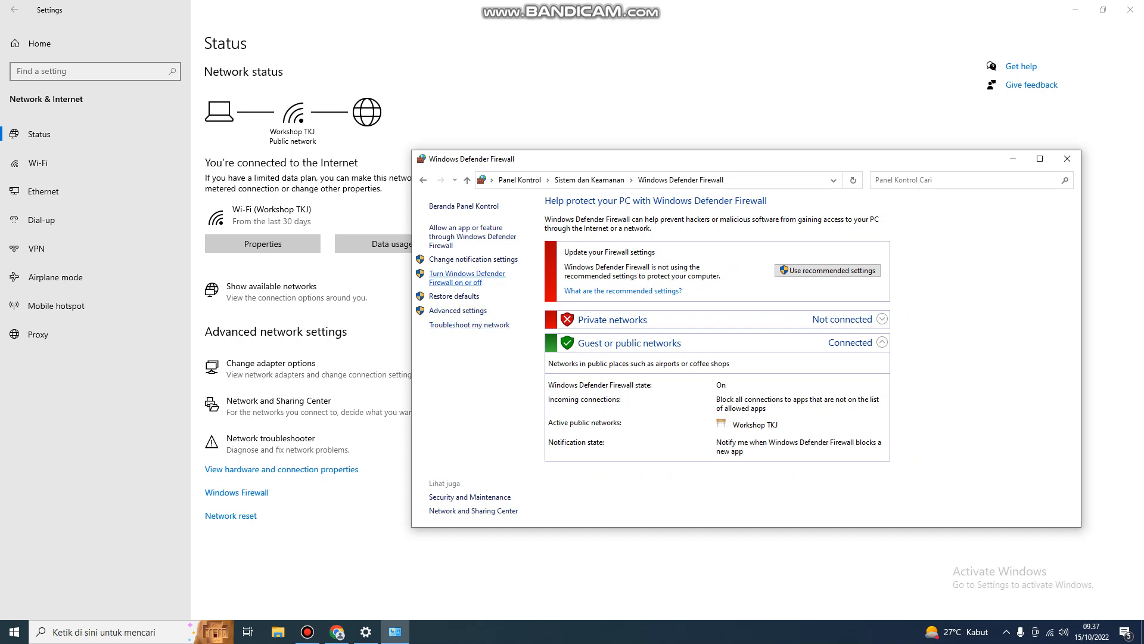
{"action": "left_click", "coordinate": [468, 277]}
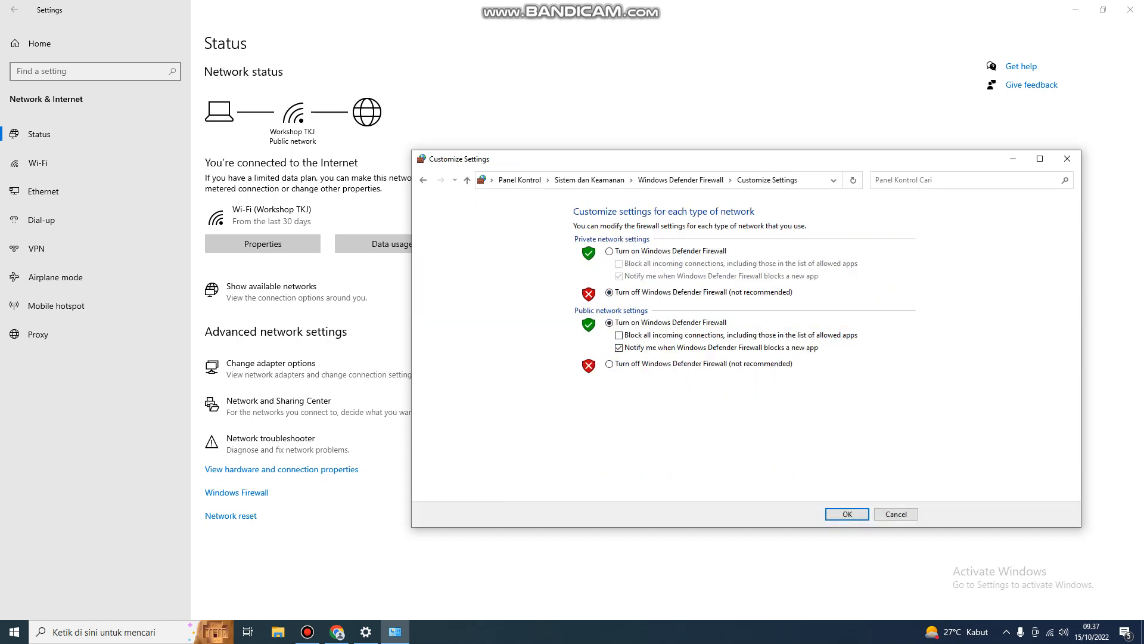
{"action": "left_click", "coordinate": [609, 252]}
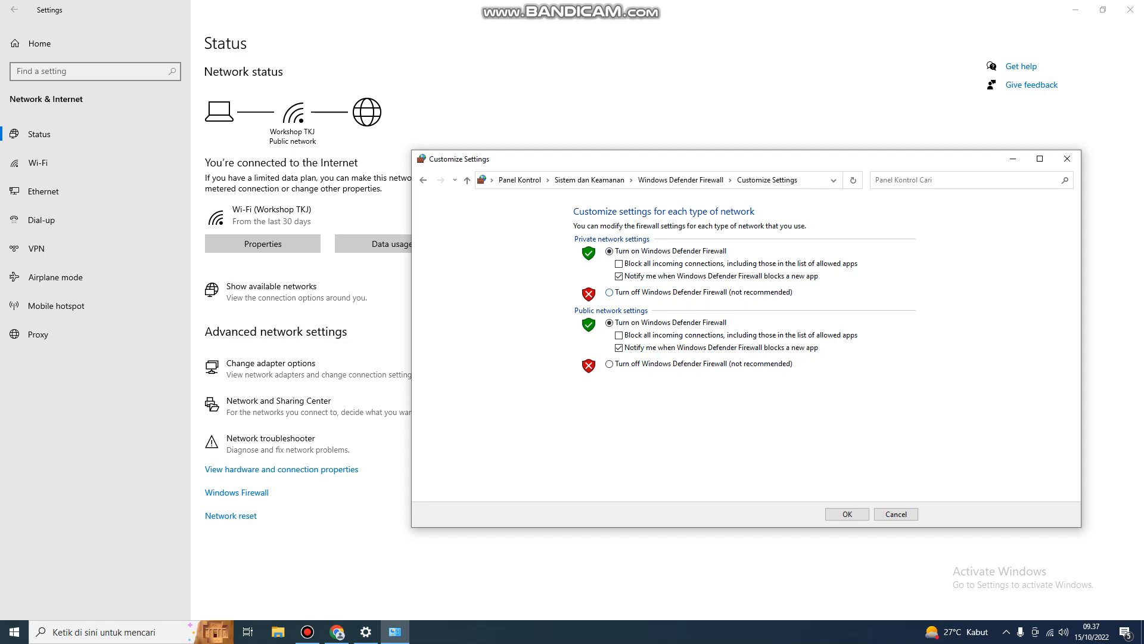
{"action": "left_click", "coordinate": [609, 292]}
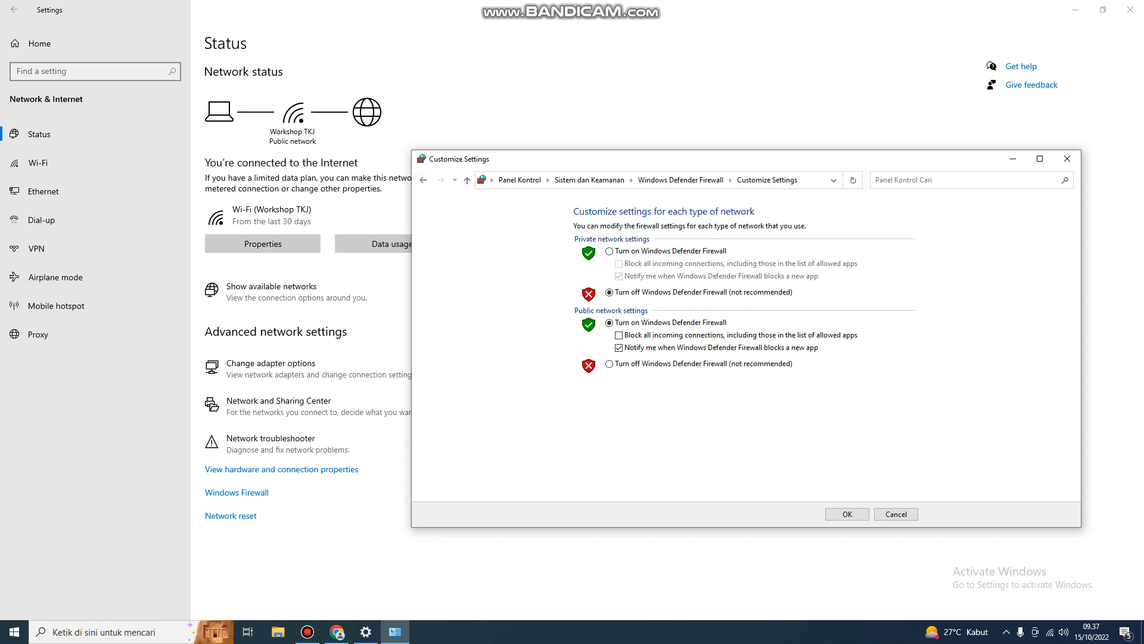
{"action": "left_click", "coordinate": [847, 514]}
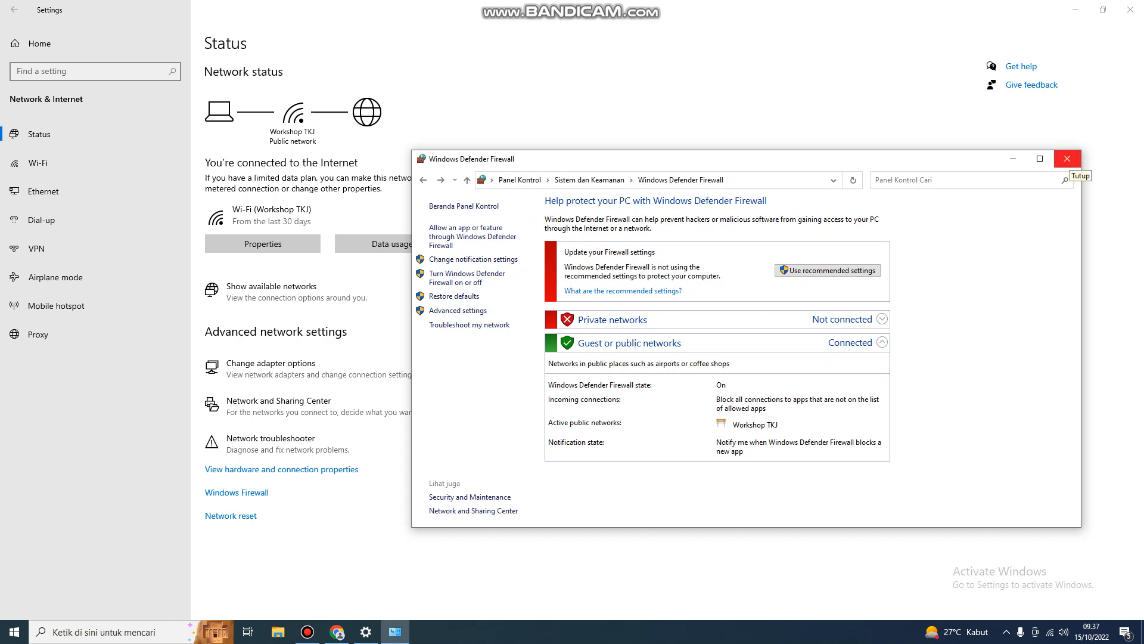
{"action": "left_click", "coordinate": [1066, 159]}
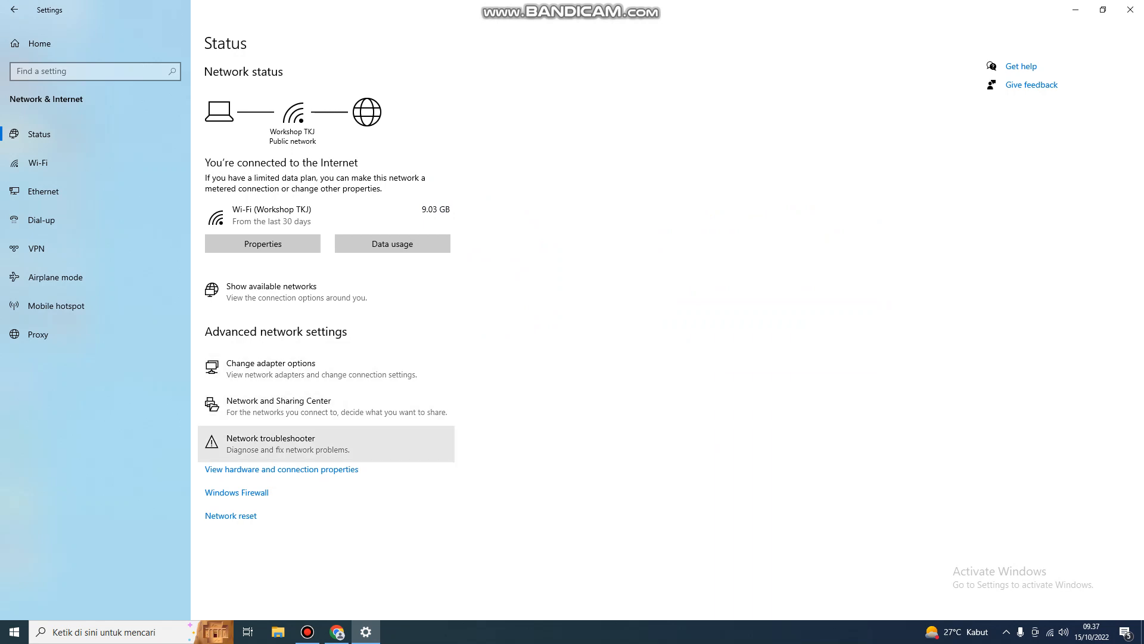
- Open the network adapter list and view the Wi-Fi connection's status details to find its IPv4 address
{"action": "left_click", "coordinate": [271, 367]}
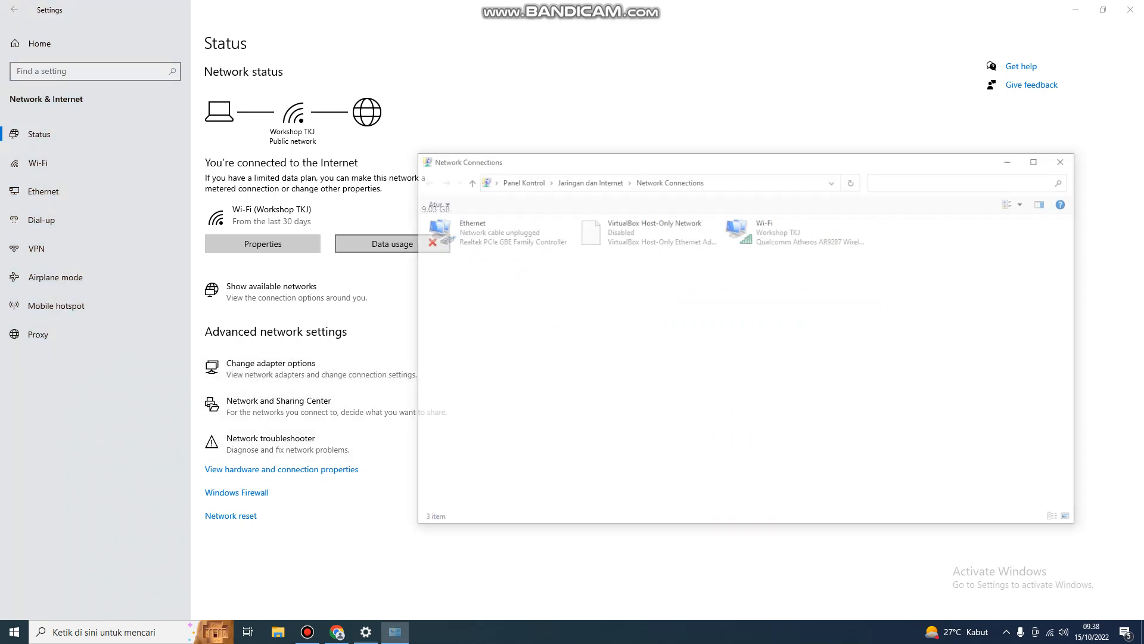
{"action": "left_click", "coordinate": [796, 231]}
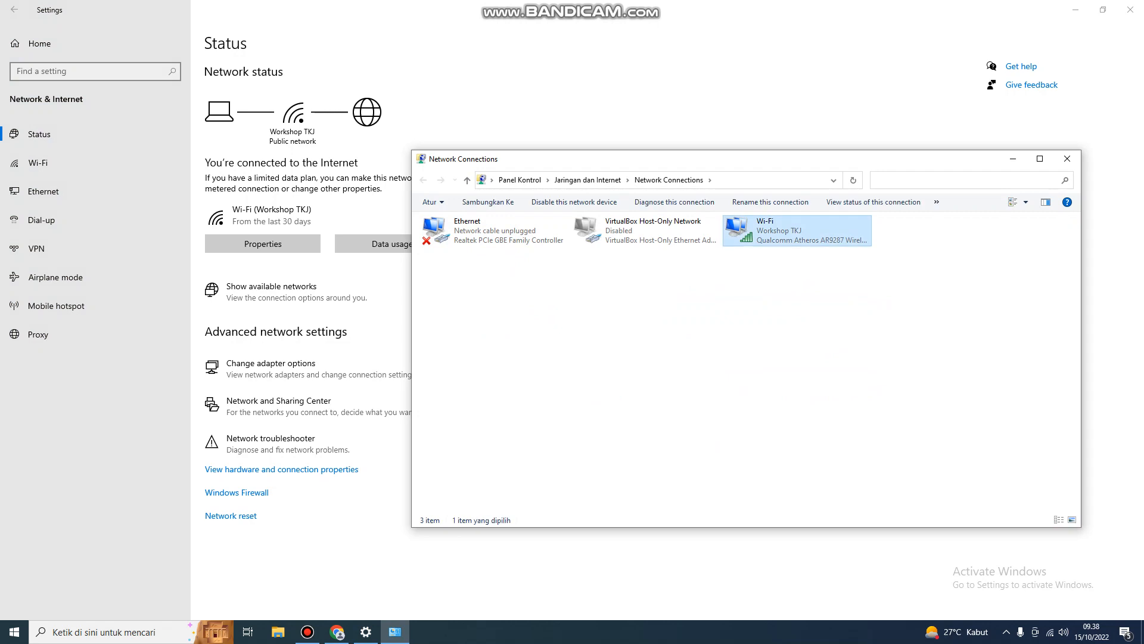
{"action": "right_click", "coordinate": [791, 233]}
{"action": "left_click", "coordinate": [772, 261]}
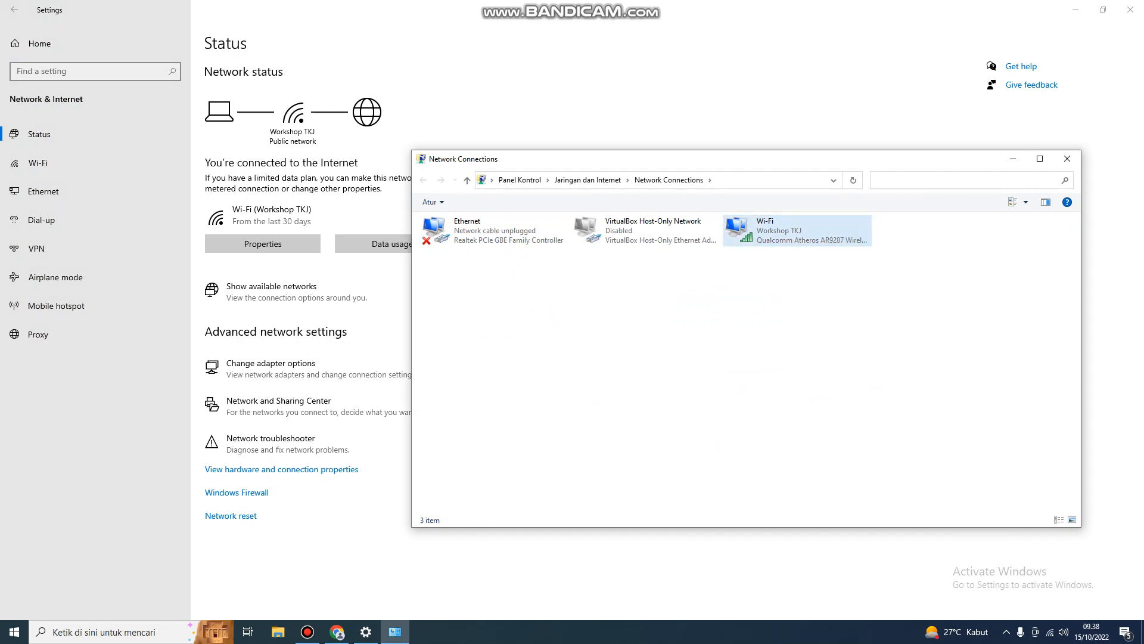
{"action": "left_click", "coordinate": [797, 231]}
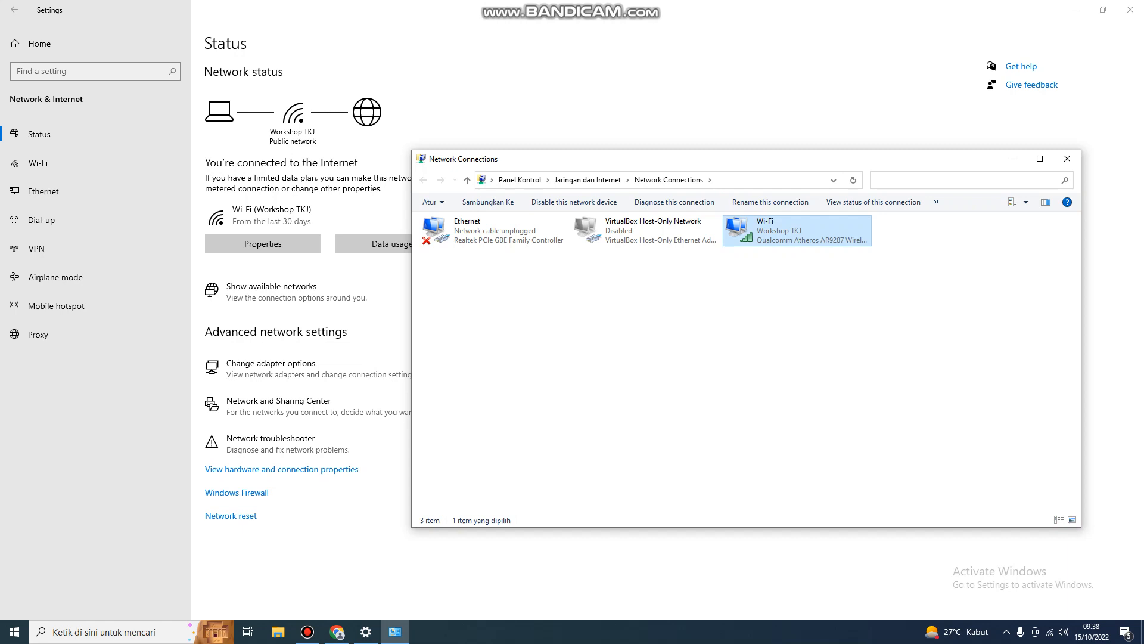
{"action": "left_click", "coordinate": [494, 231]}
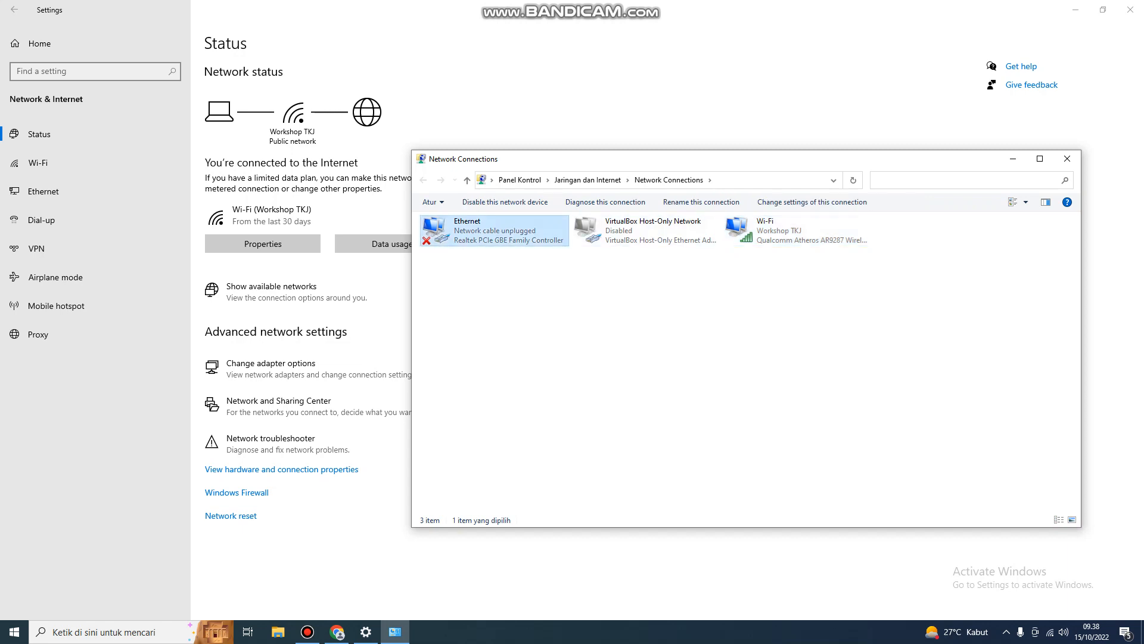
{"action": "right_click", "coordinate": [457, 226]}
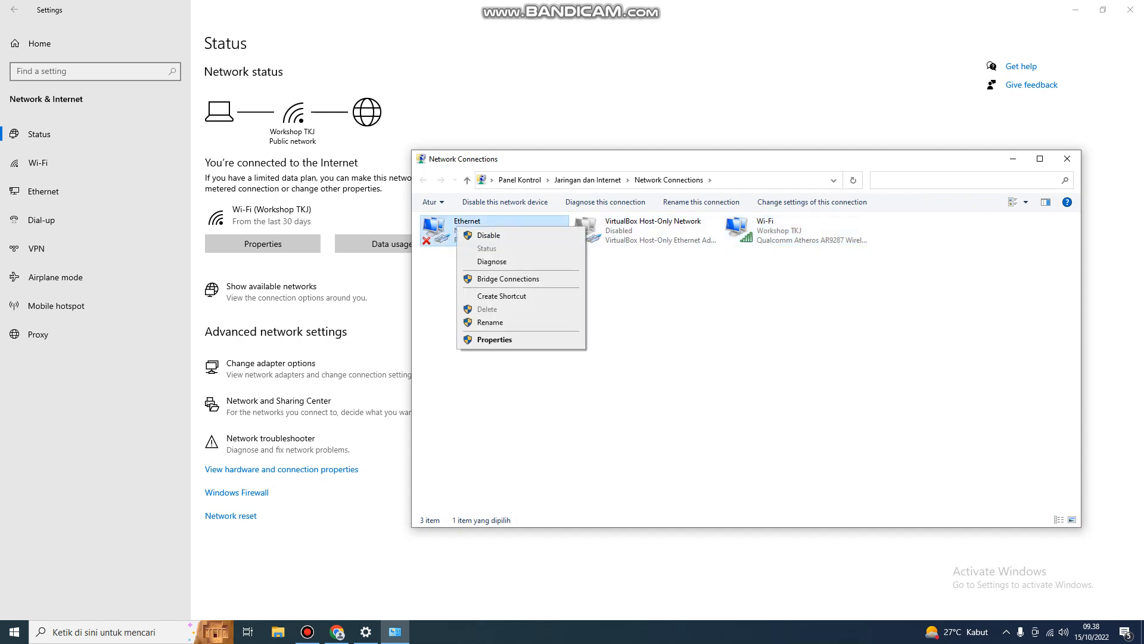
{"action": "right_click", "coordinate": [785, 227]}
{"action": "right_click", "coordinate": [750, 224]}
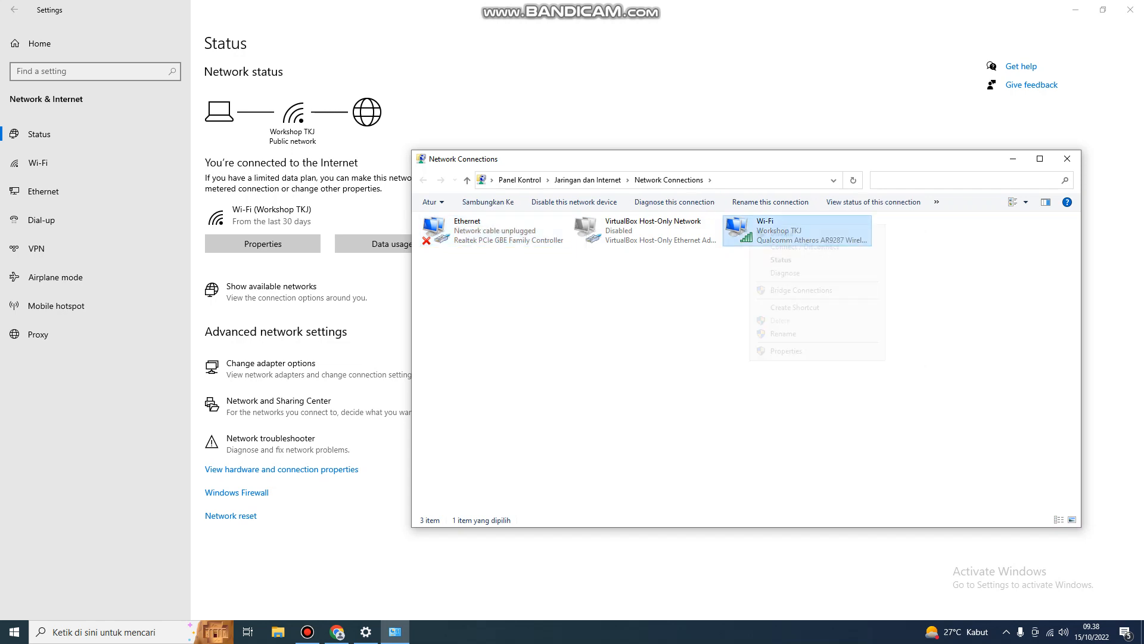
{"action": "left_click", "coordinate": [780, 260]}
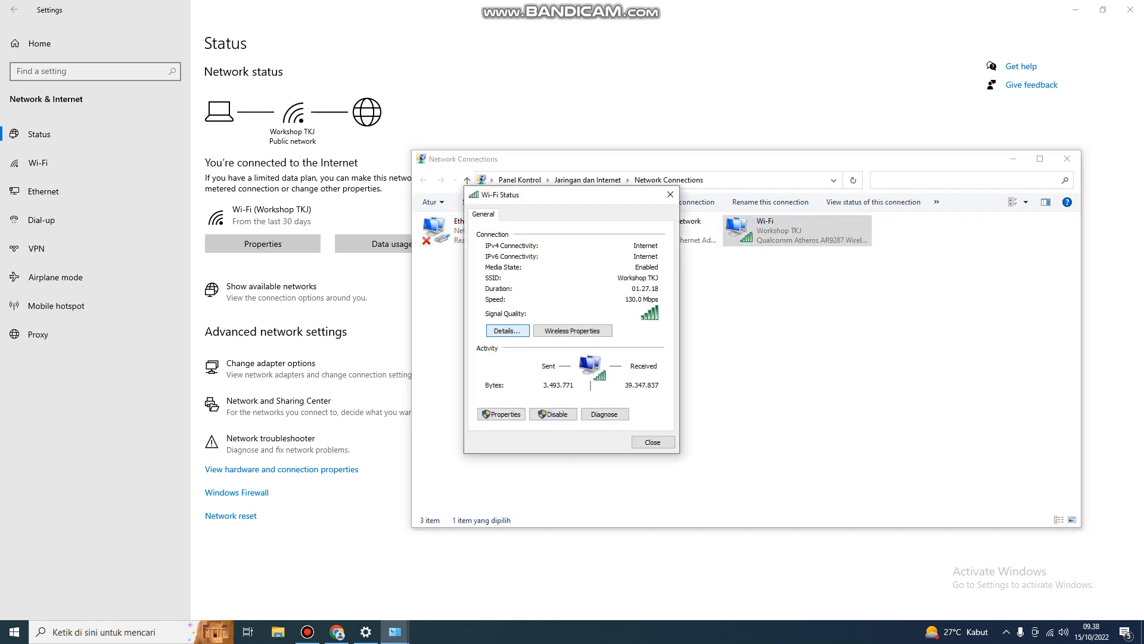
{"action": "left_click", "coordinate": [508, 331]}
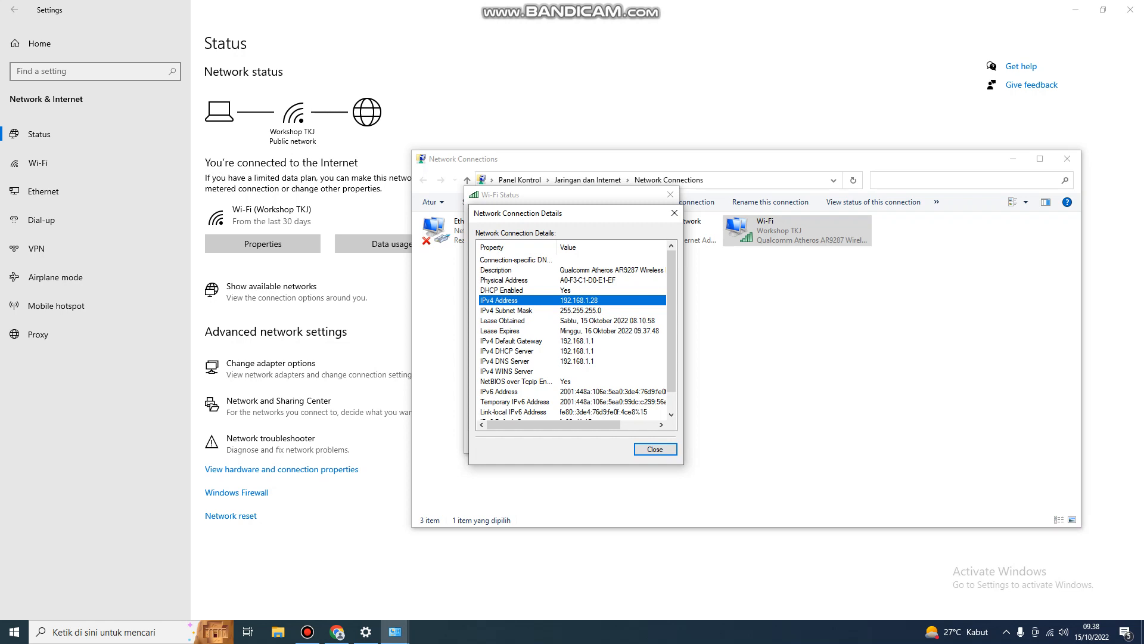
- Open the network location \\192.168.1.28 through the Run dialog to list the computer's shared folders
{"action": "key", "text": "super+r"}
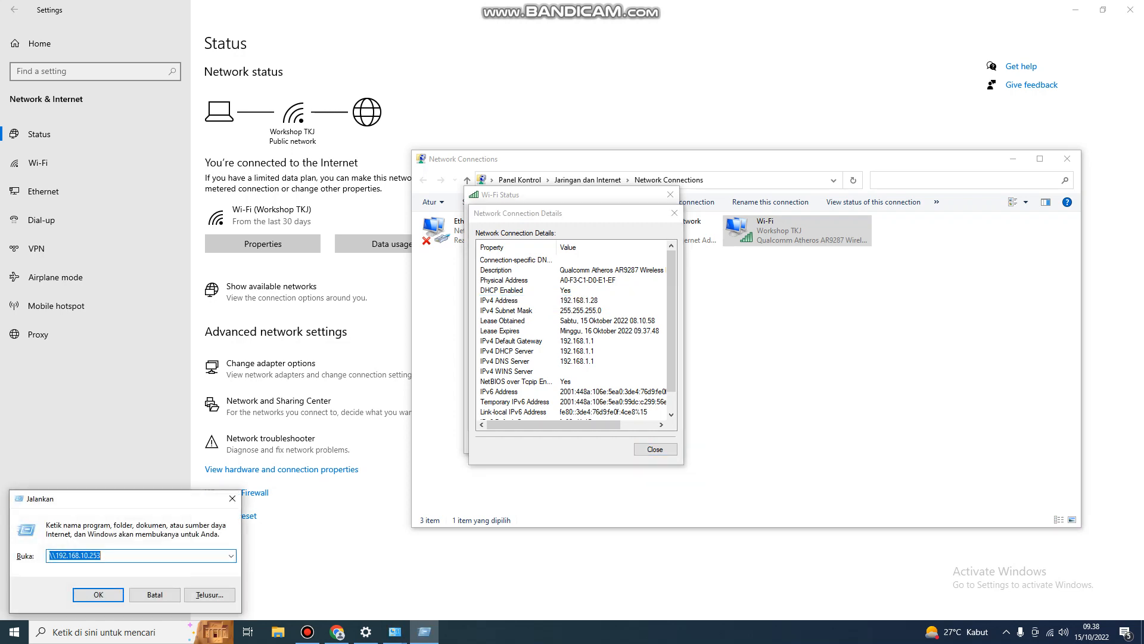
{"action": "key", "text": "BackSpace"}
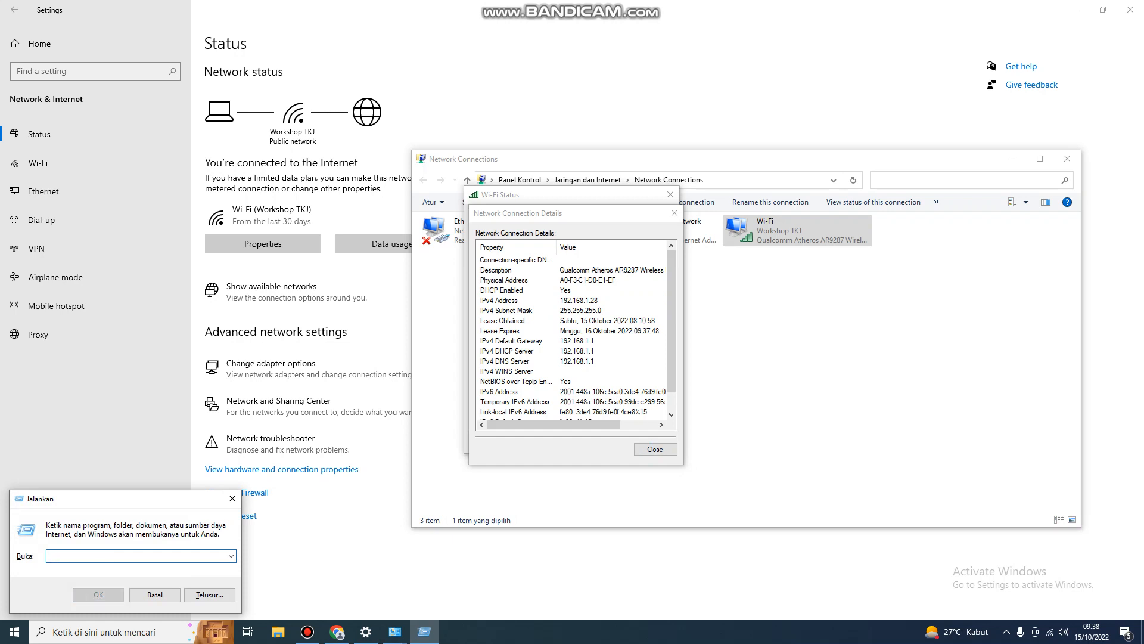
{"action": "type", "text": "\\\\"}
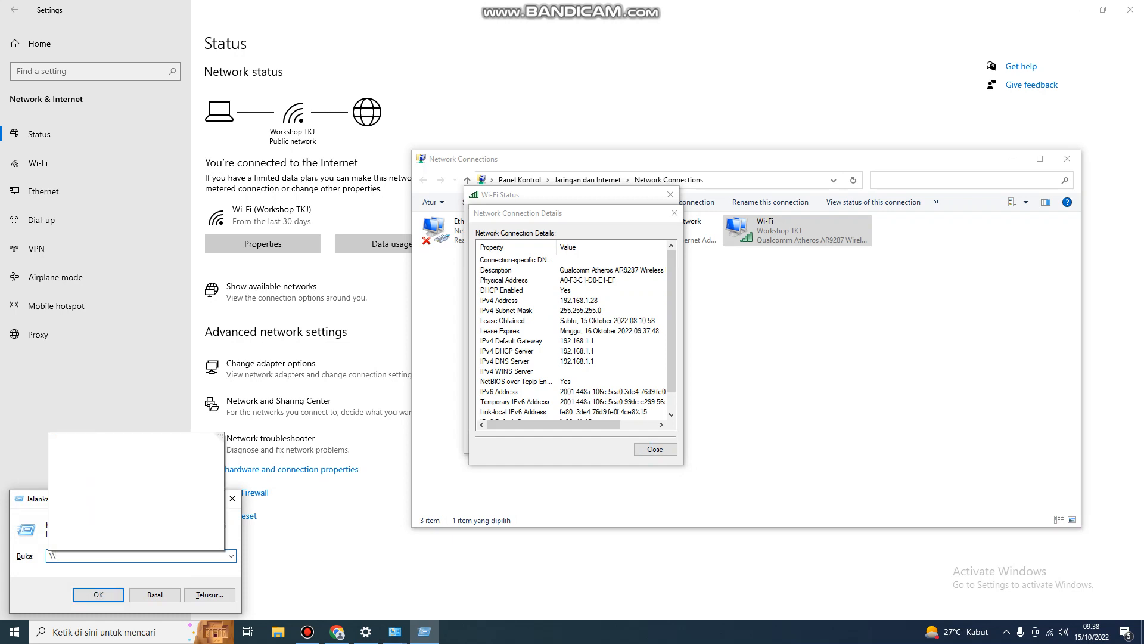
{"action": "type", "text": "192"}
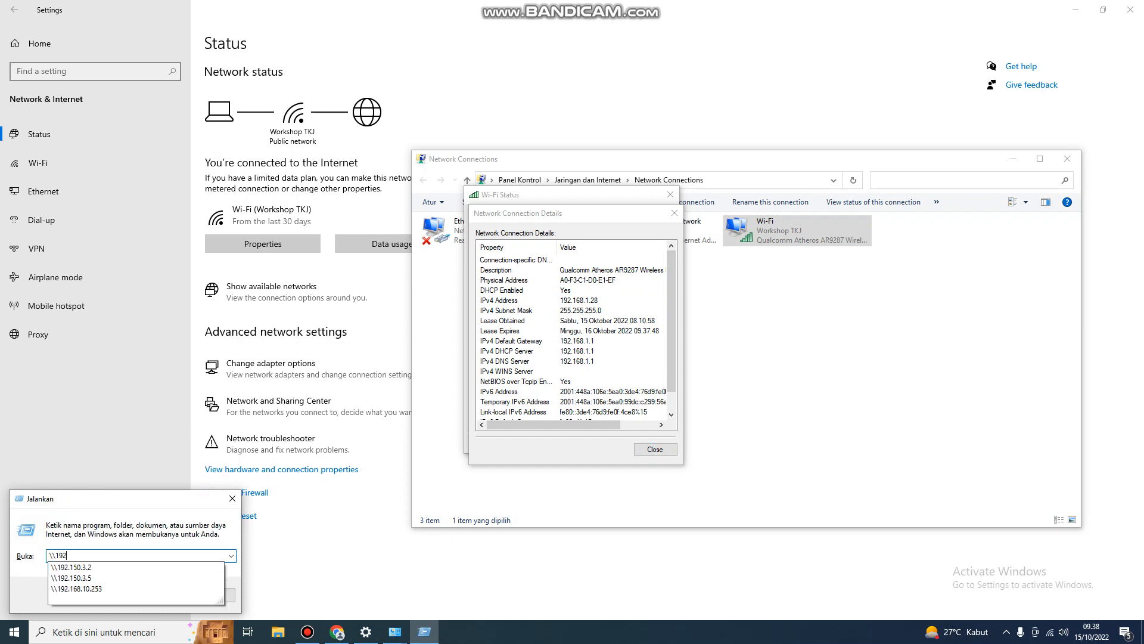
{"action": "left_click", "coordinate": [578, 300]}
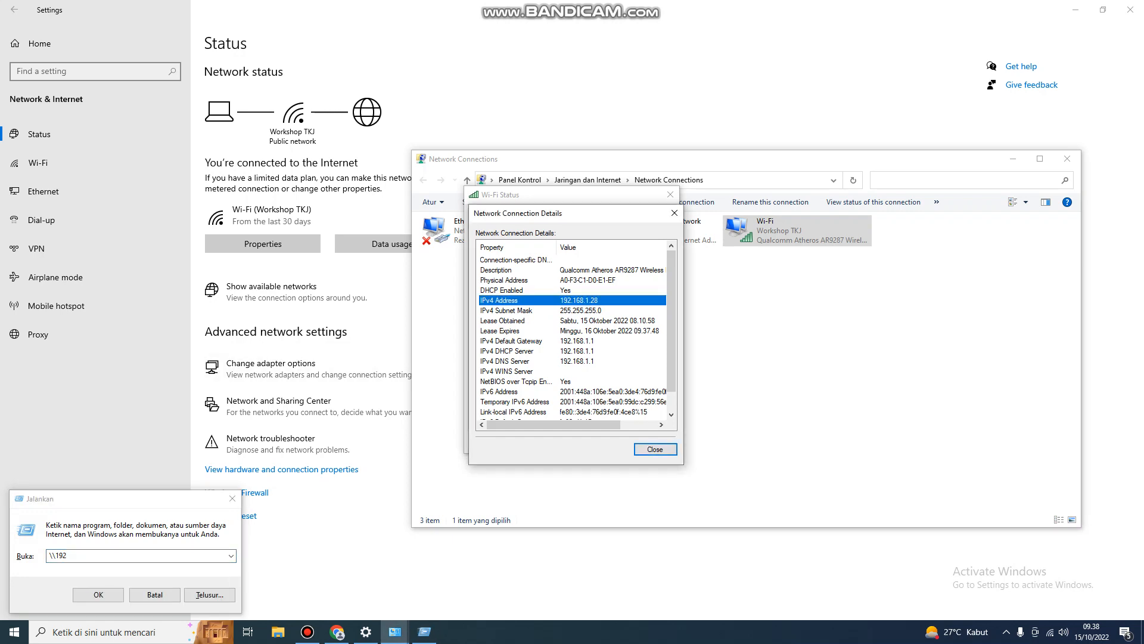
{"action": "left_click", "coordinate": [131, 555]}
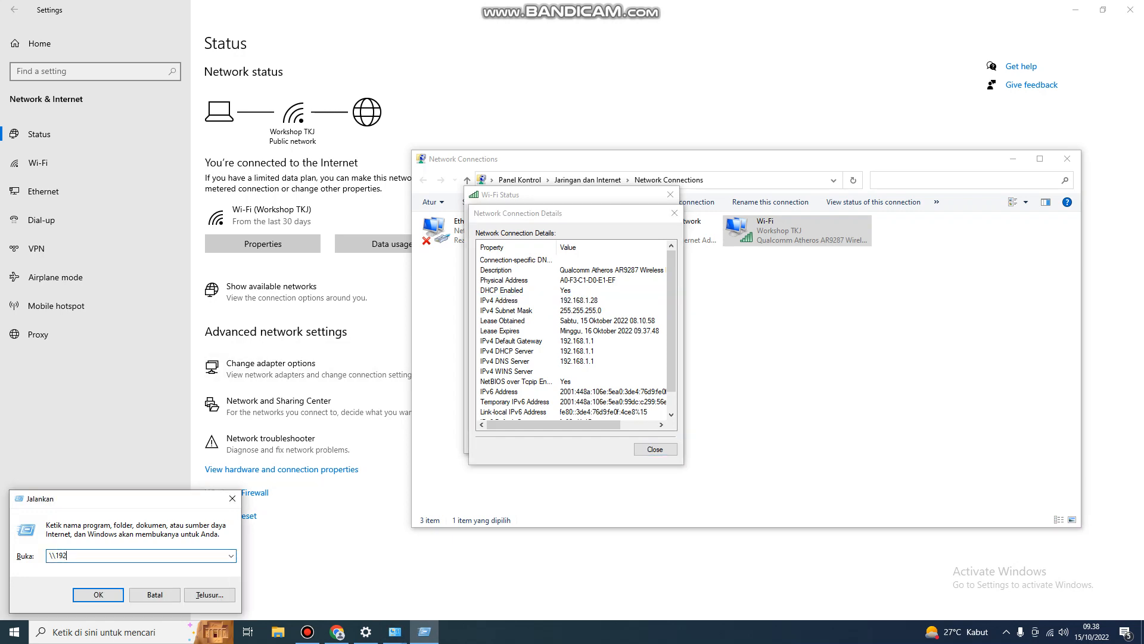
{"action": "type", "text": ".168"}
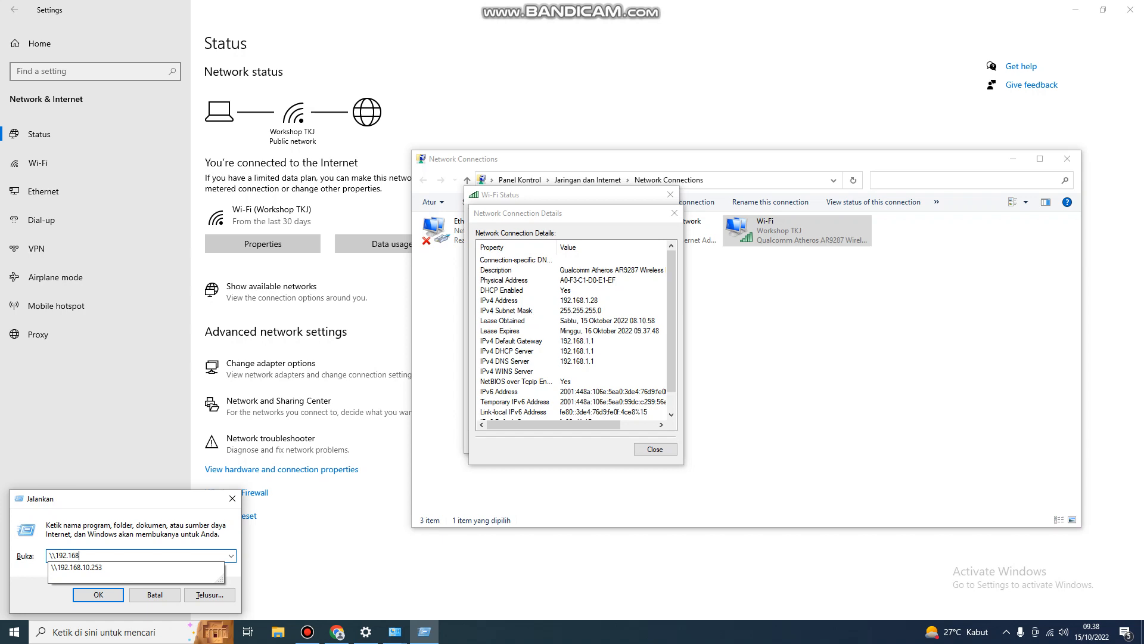
{"action": "type", "text": ".1.2"}
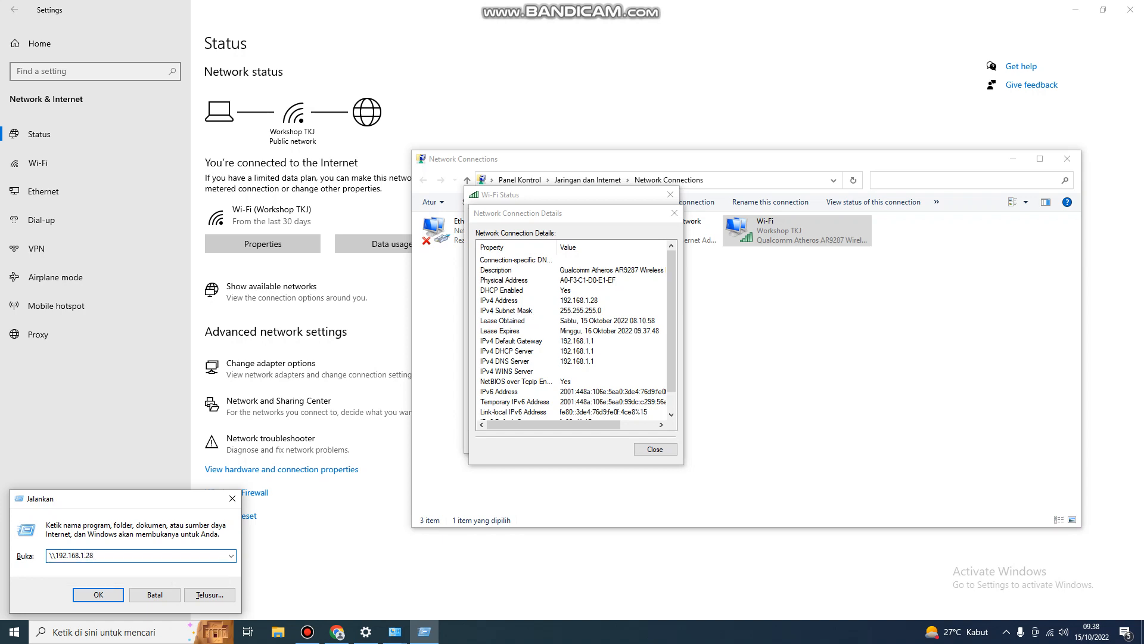
{"action": "type", "text": "8"}
{"action": "key", "text": "Return"}
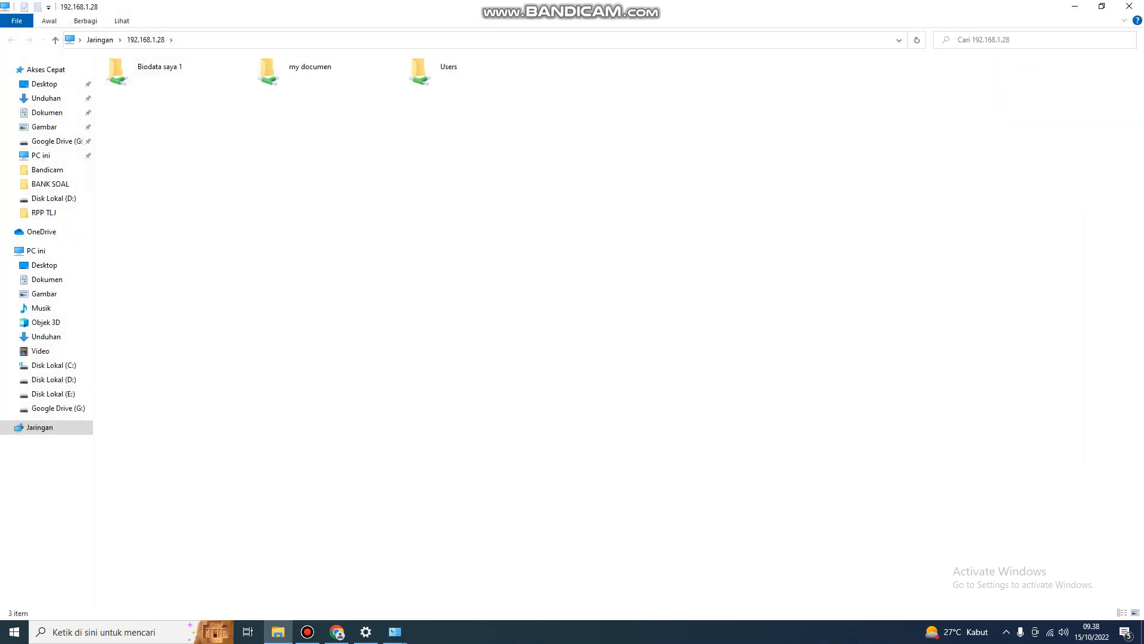
- Open the Biodata document from the shared folder Biodata saya 1 to check access, dismiss the Office activation wizard and close Word
{"action": "left_click_drag", "start_coordinate": [177, 136], "coordinate": [291, 73]}
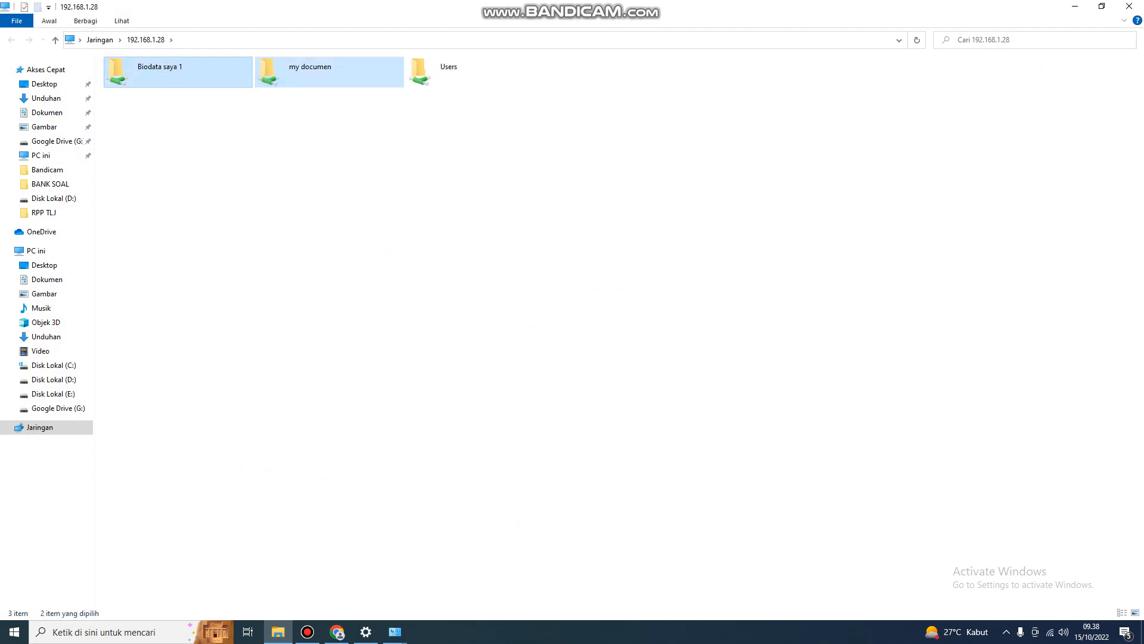
{"action": "left_click", "coordinate": [250, 122]}
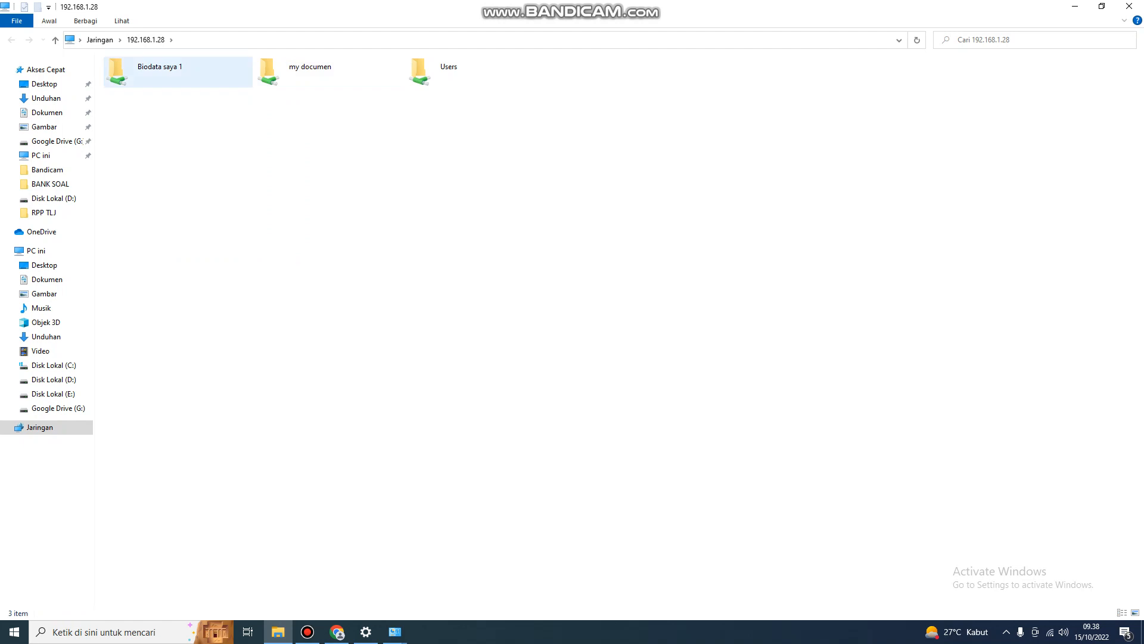
{"action": "double_click", "coordinate": [158, 68]}
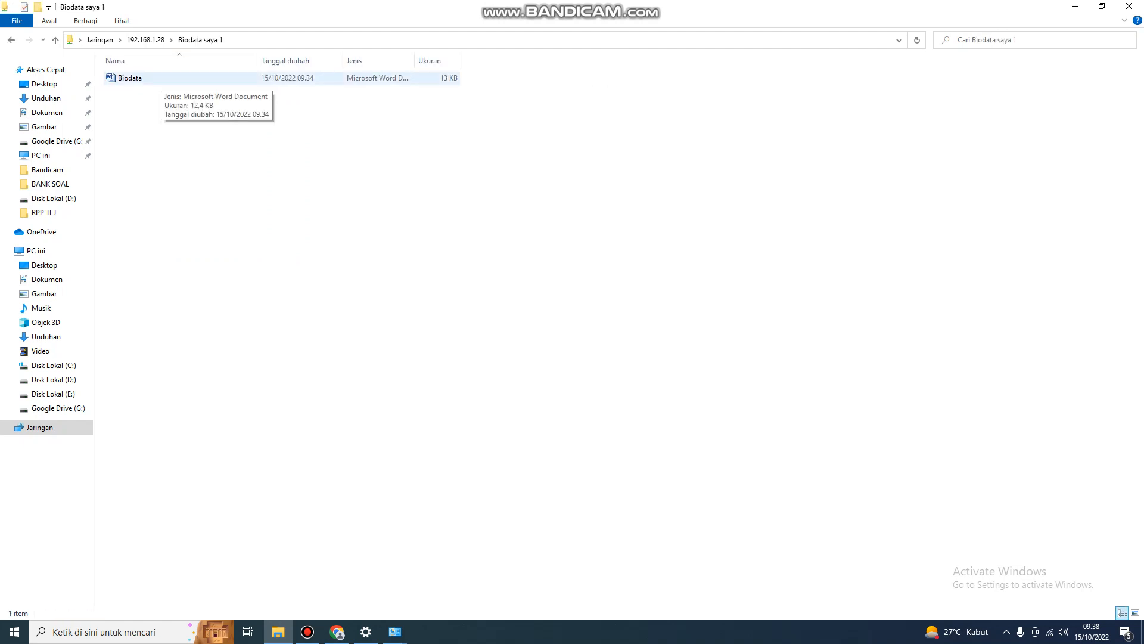
{"action": "double_click", "coordinate": [152, 78]}
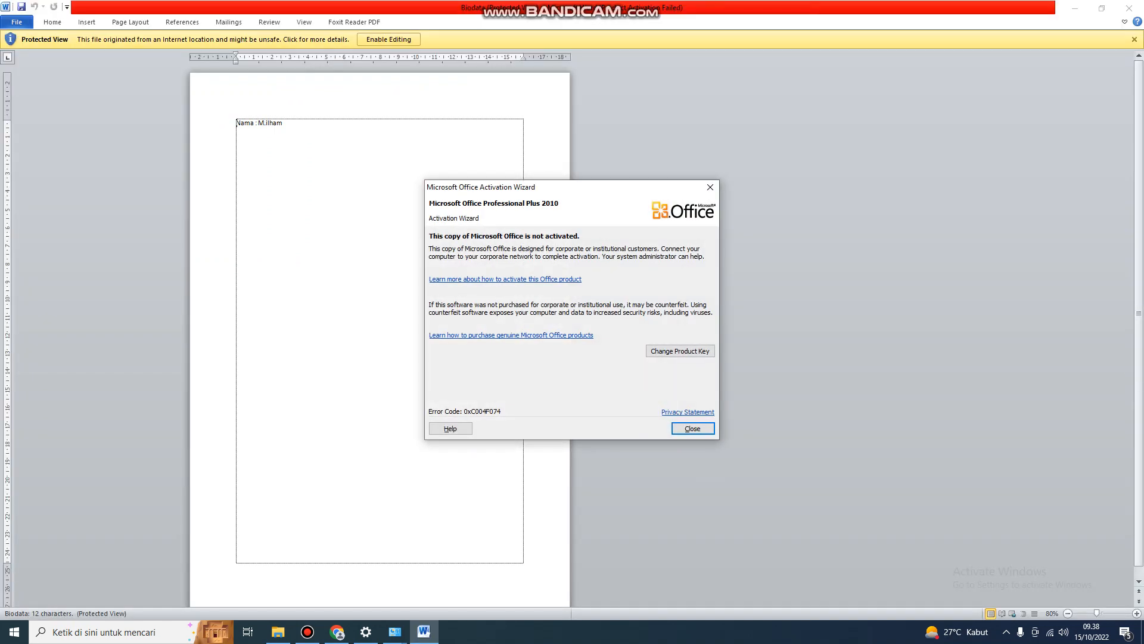
{"action": "left_click", "coordinate": [692, 428]}
{"action": "left_click", "coordinate": [1129, 7]}
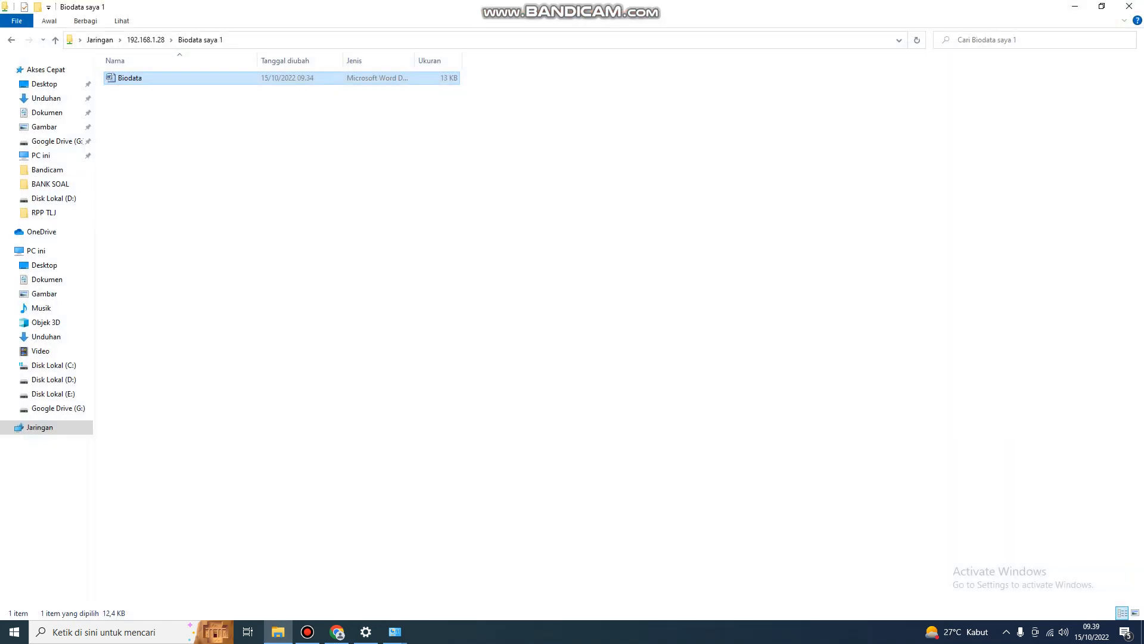
- Close File Explorer, the Wi-Fi details and status dialogs, Network Connections and Settings to return to the desktop
{"action": "left_click", "coordinate": [1129, 6]}
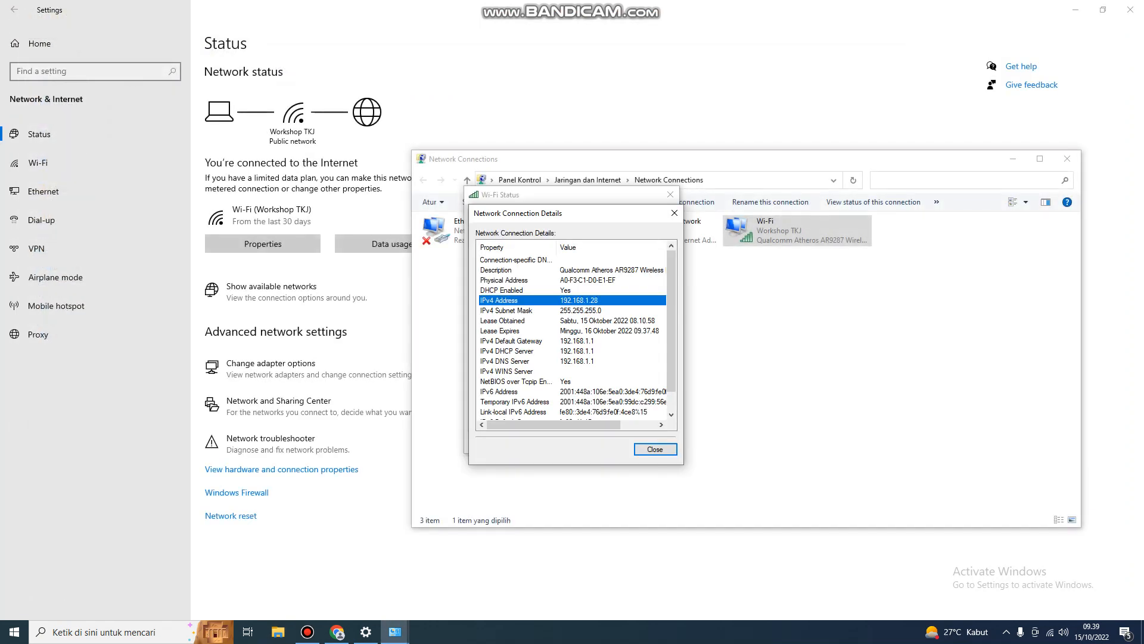
{"action": "left_click", "coordinate": [674, 213]}
{"action": "left_click", "coordinate": [671, 195]}
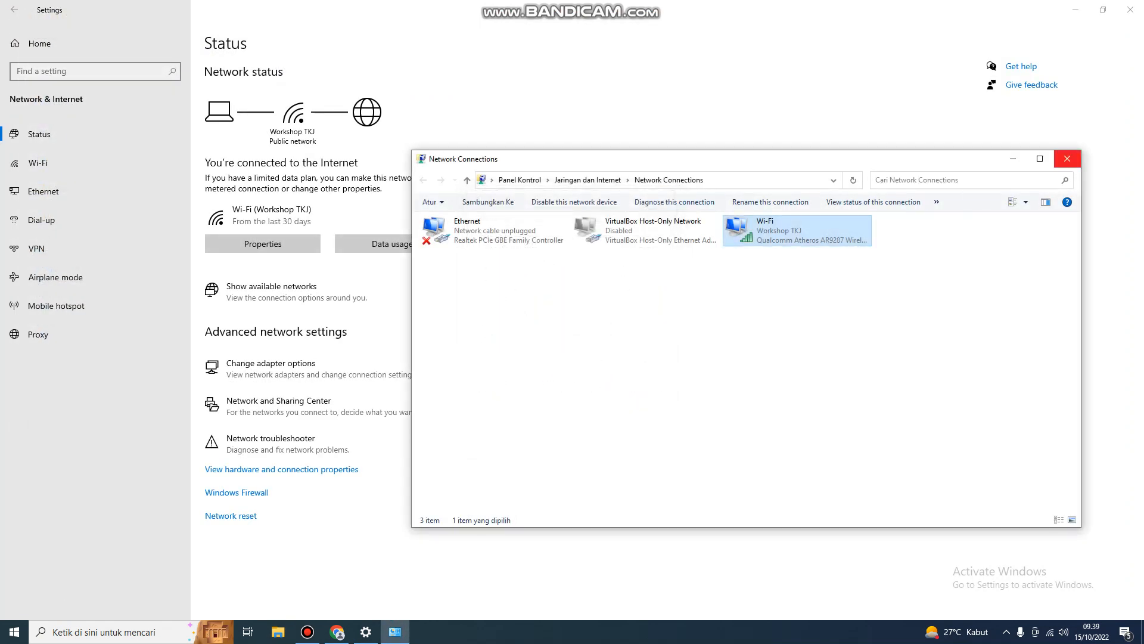
{"action": "left_click", "coordinate": [1066, 158]}
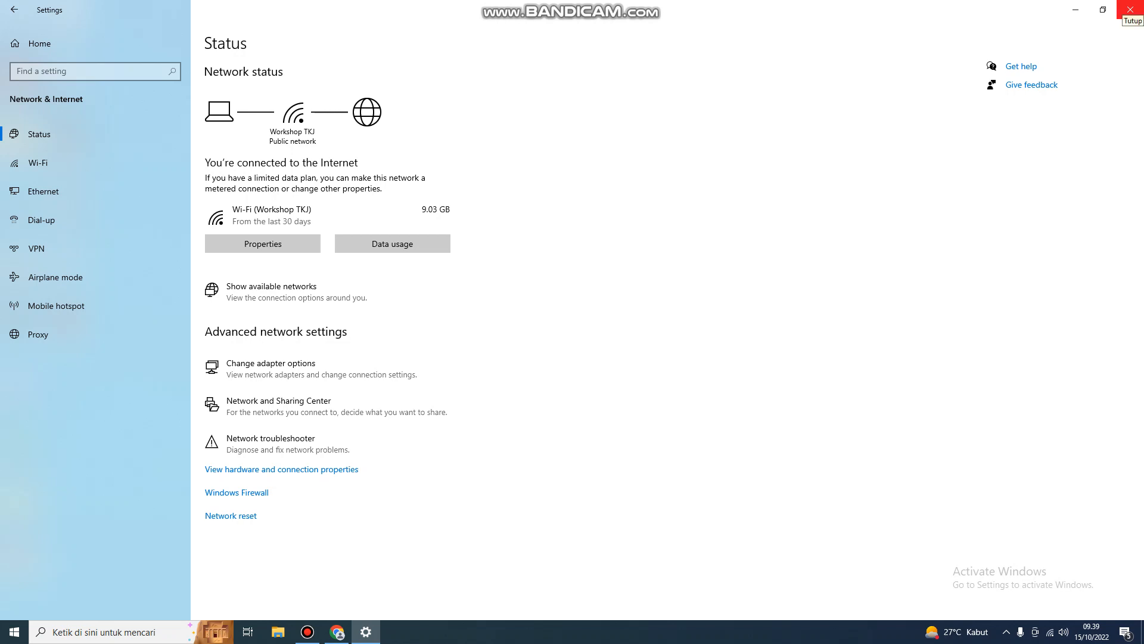
{"action": "left_click", "coordinate": [1130, 9]}
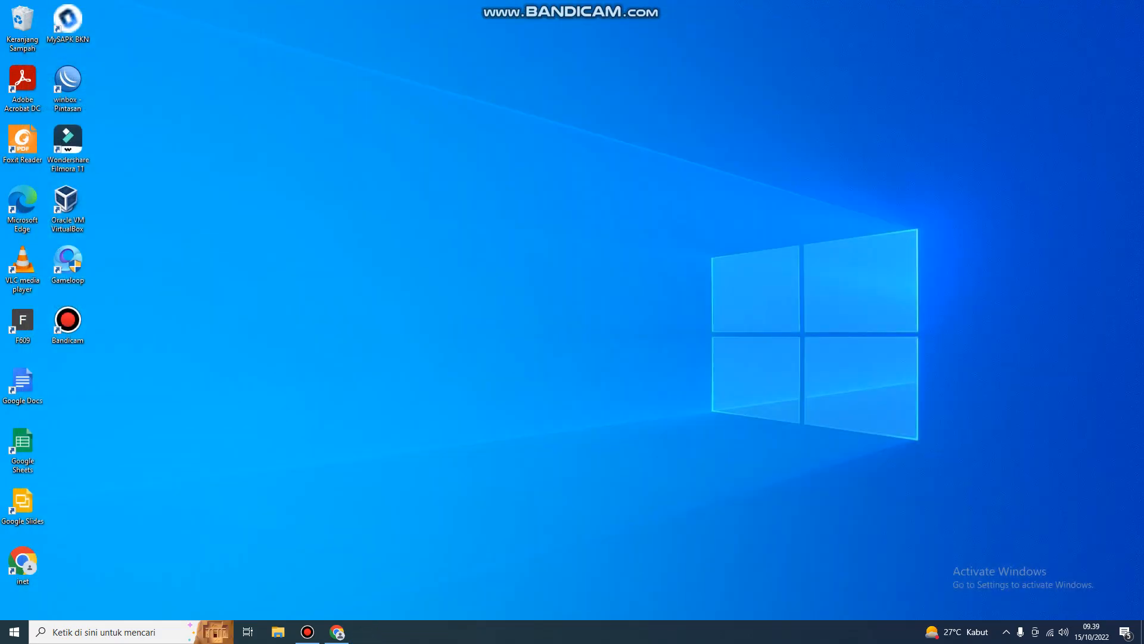
{"action": "left_click", "coordinate": [308, 632]}
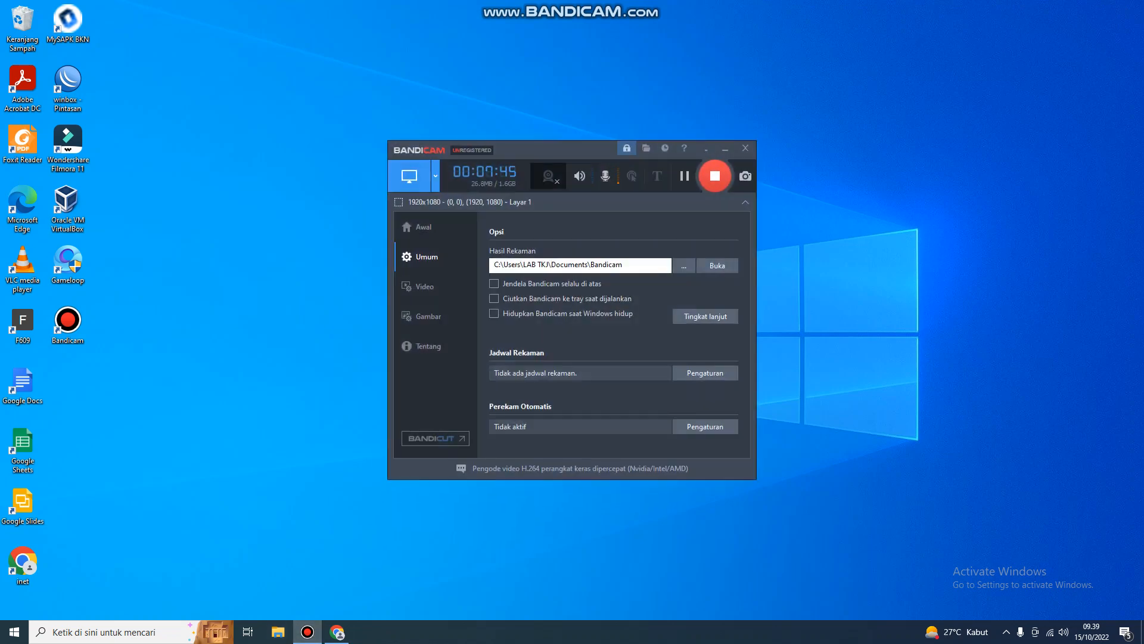